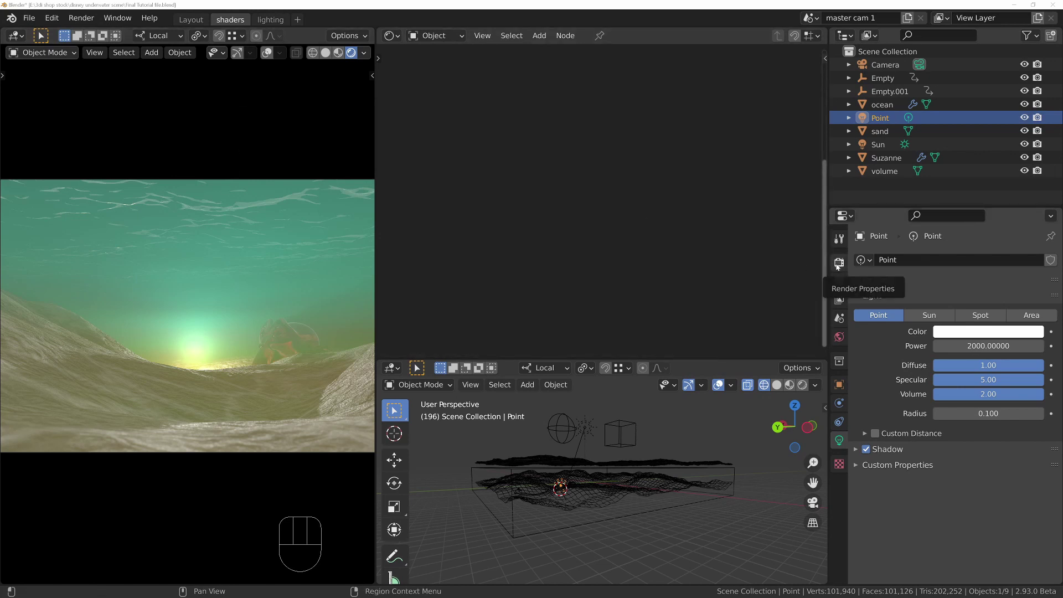
- Go to the Output Properties Encoding section and list the available output file formats
click(841, 280)
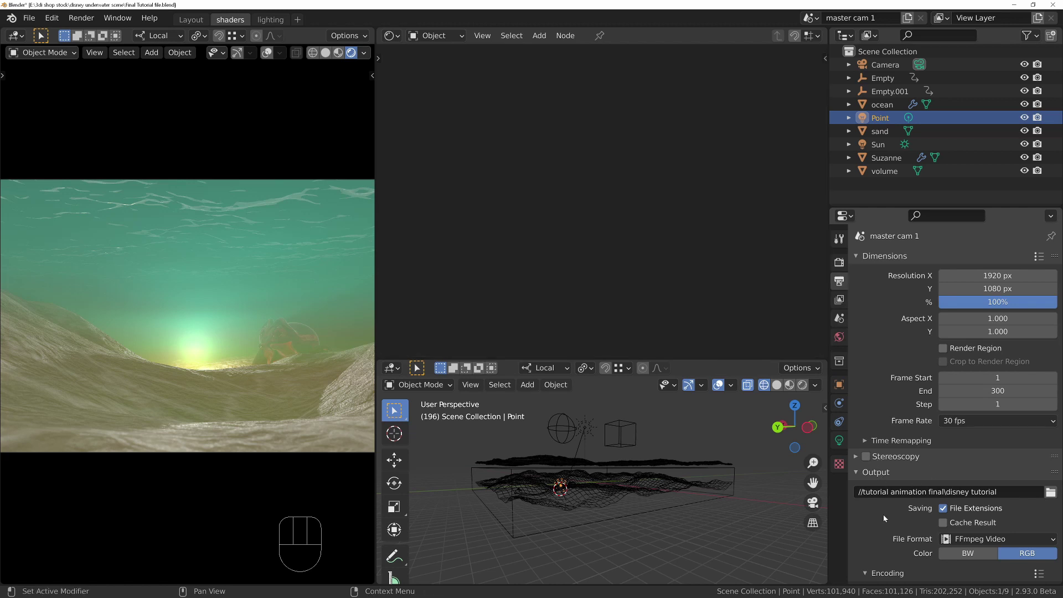
scroll(895, 345, down, 6)
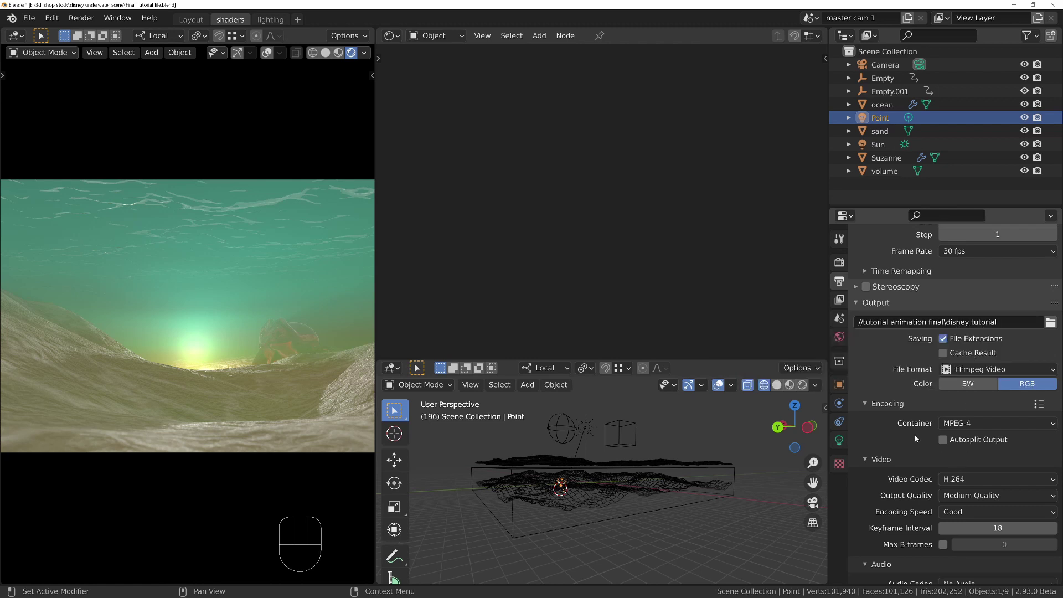
click(979, 371)
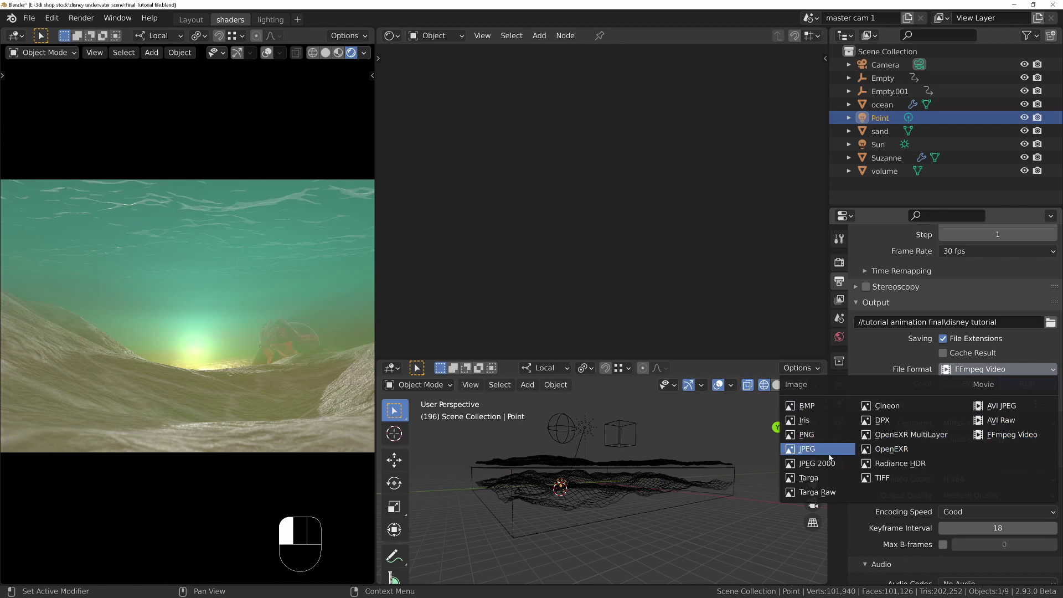
- Output FFmpeg Video in an MPEG-4 container
click(1012, 435)
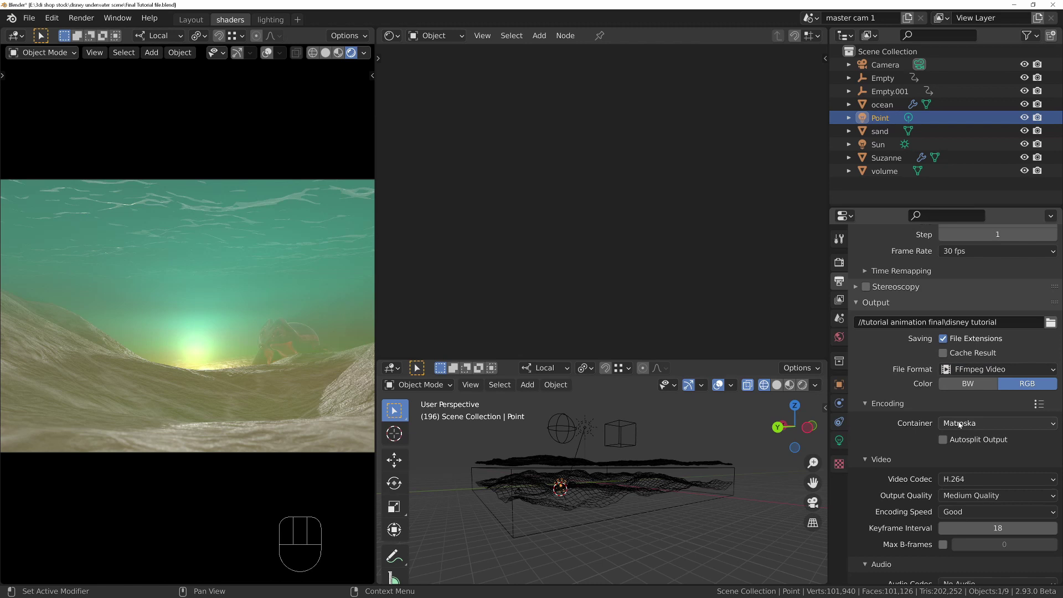
click(985, 426)
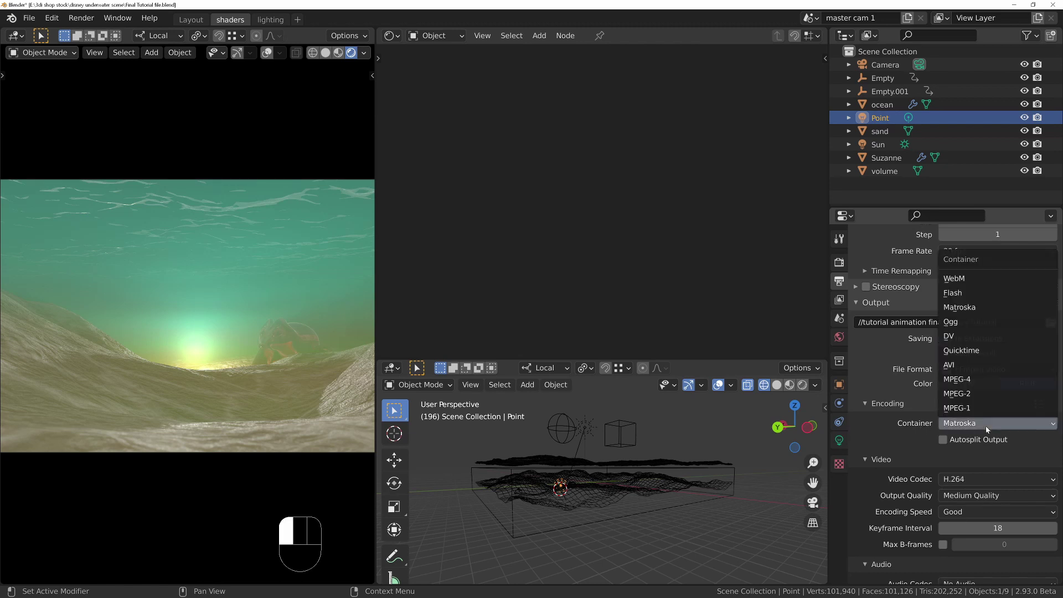
click(973, 381)
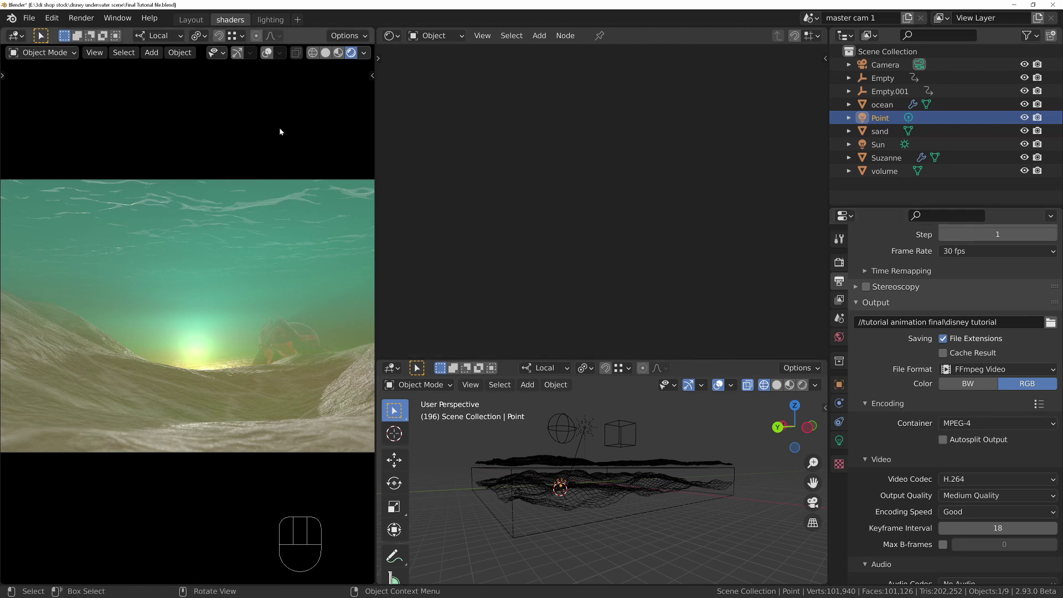
- Add a Compositing workspace and enable Use Nodes
click(298, 19)
mouse_move(277, 45)
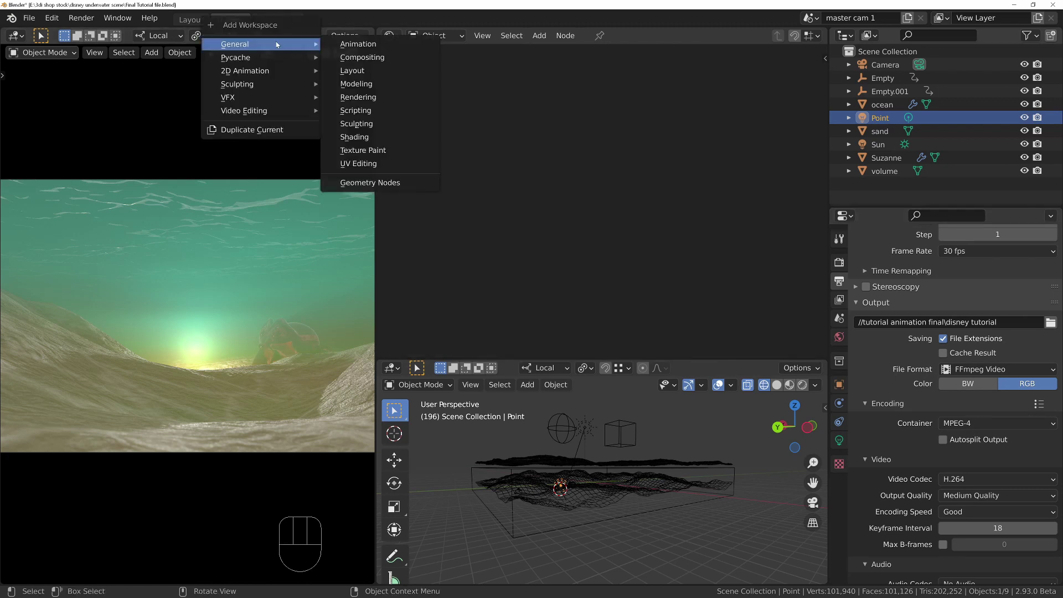
click(359, 57)
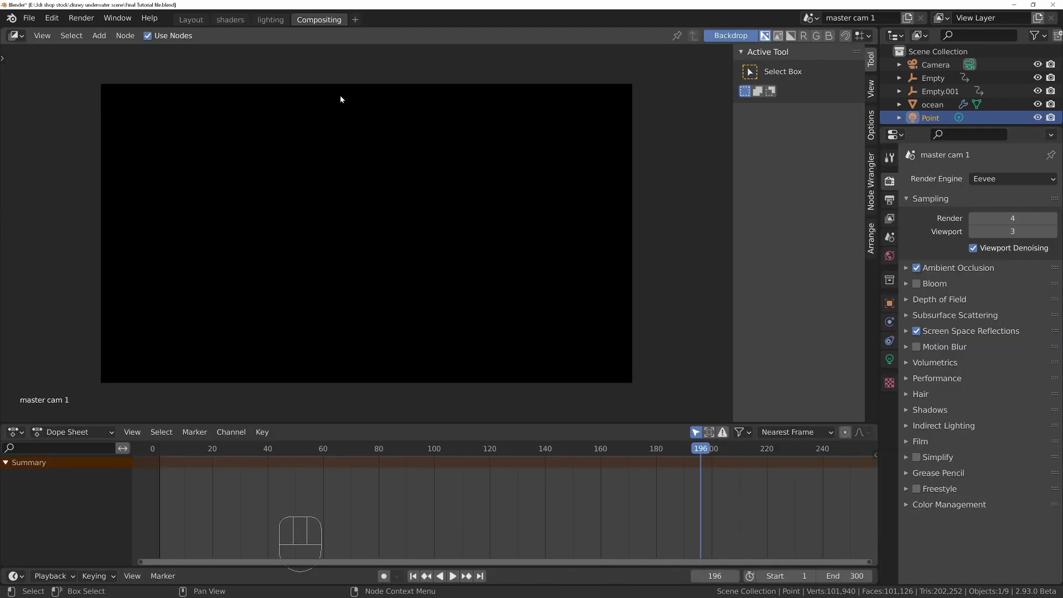
click(147, 36)
- Add Composite and Render Layers nodes, linking Render Layers Image to Composite
key(shift+a)
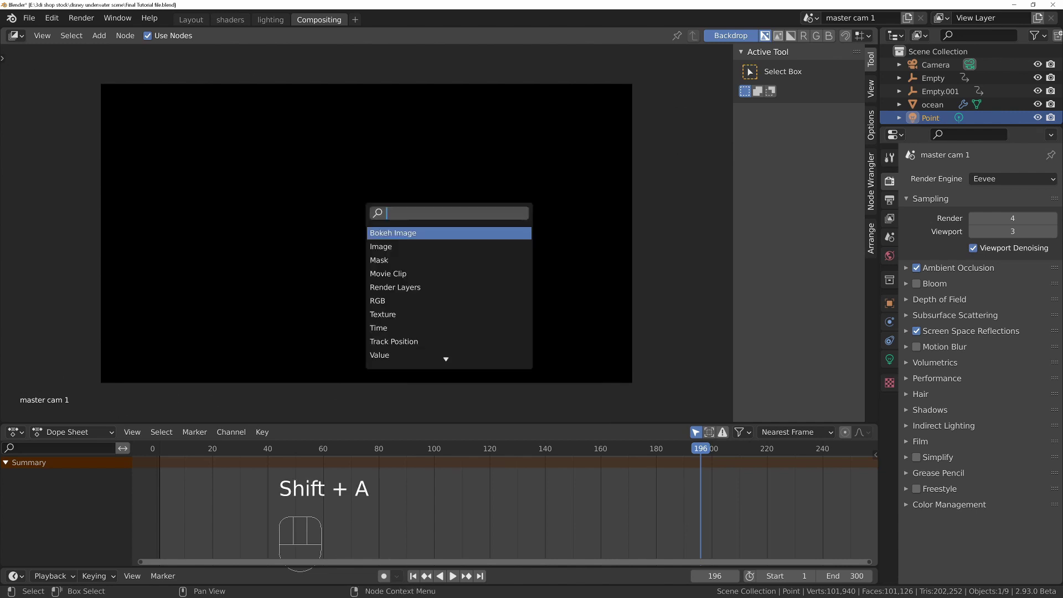
text(comp)
key(Return)
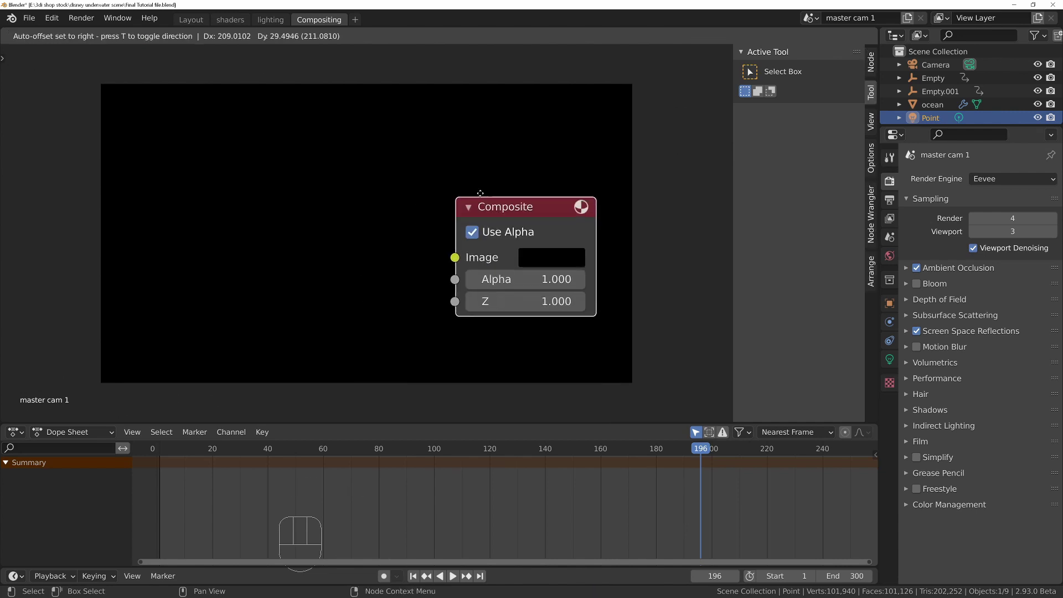
click(548, 214)
ctrl+middle_drag(548, 214, 545, 217)
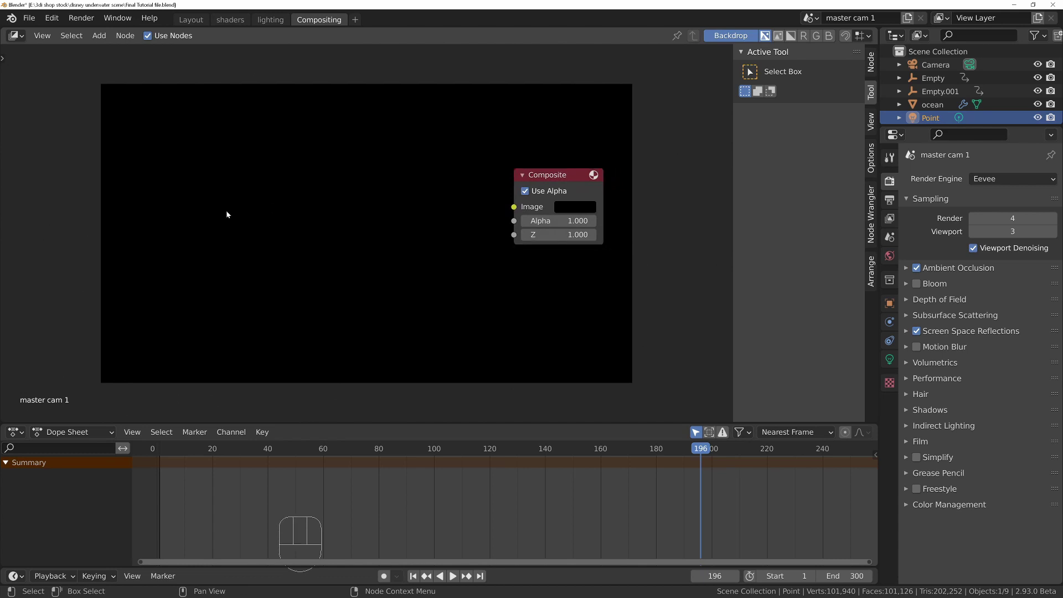
key(shift+a)
text(rend)
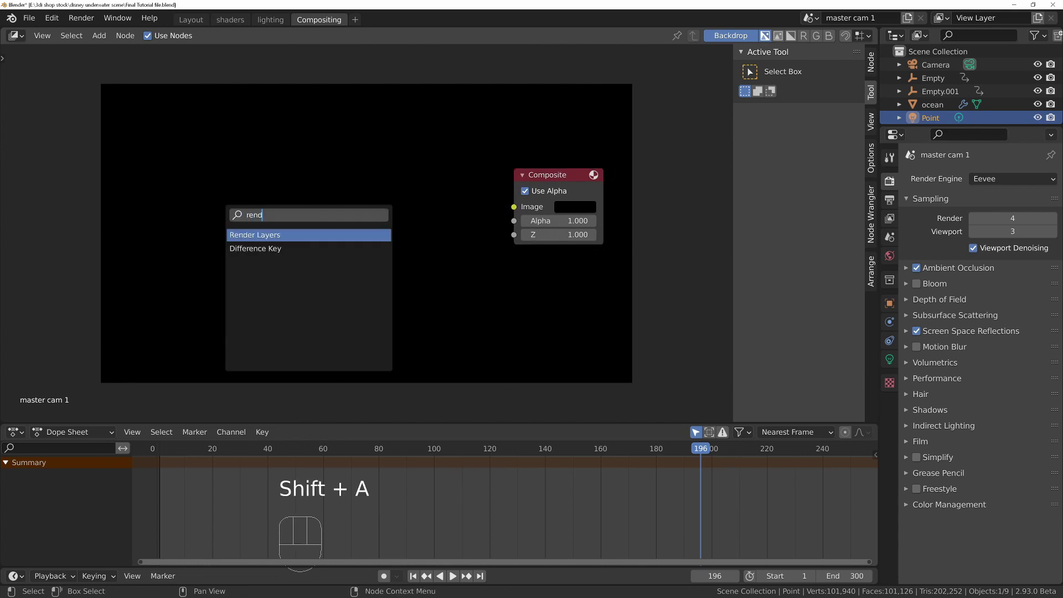
key(Return)
click(155, 127)
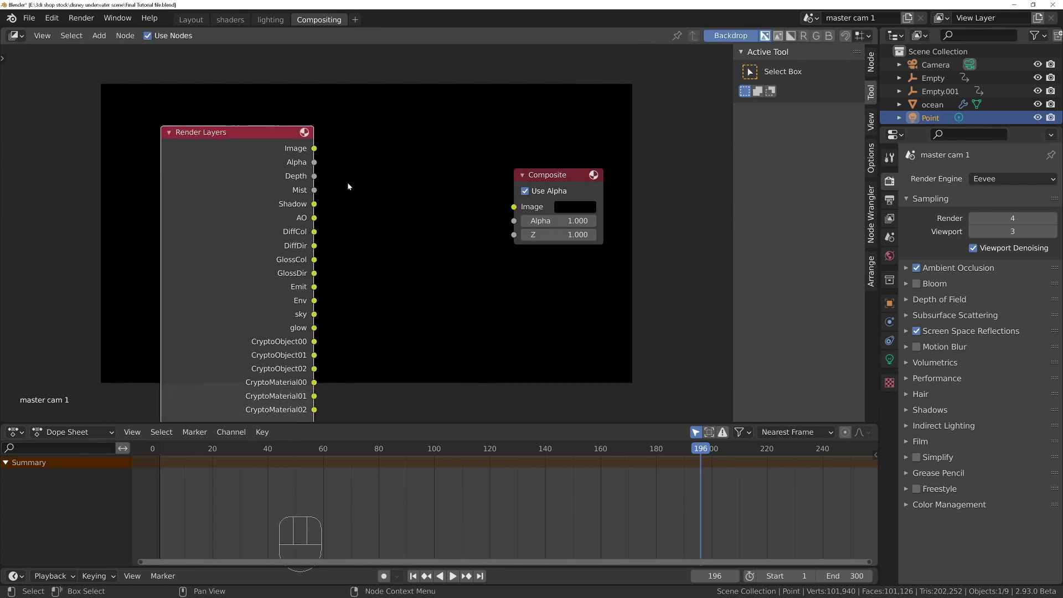
drag(314, 149, 514, 206)
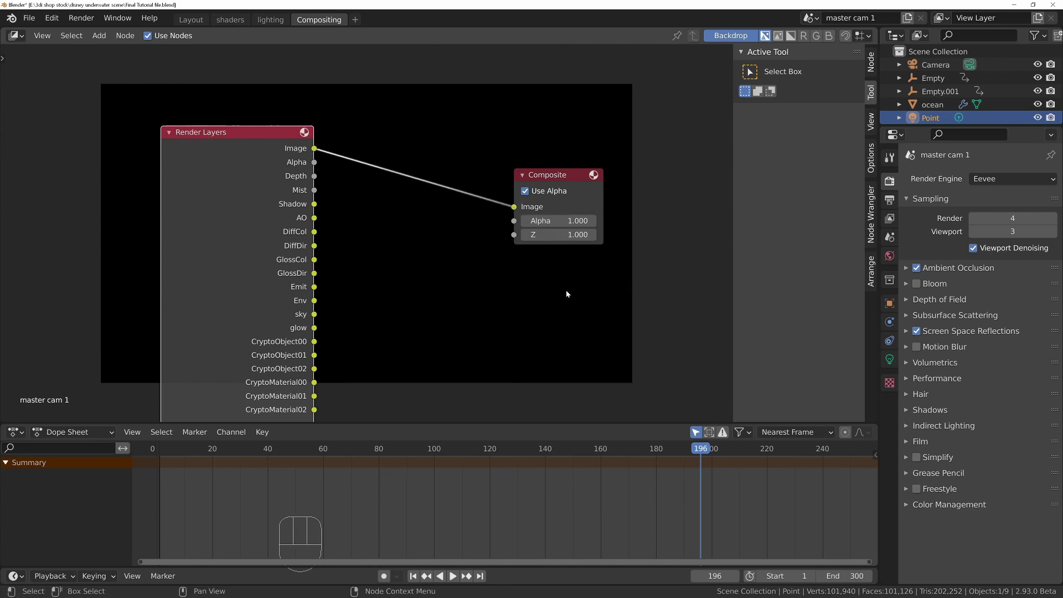
- Add a Viewer node fed from Render Layers Image, with a shared reroute point
click(555, 302)
key(shift+a)
click(555, 304)
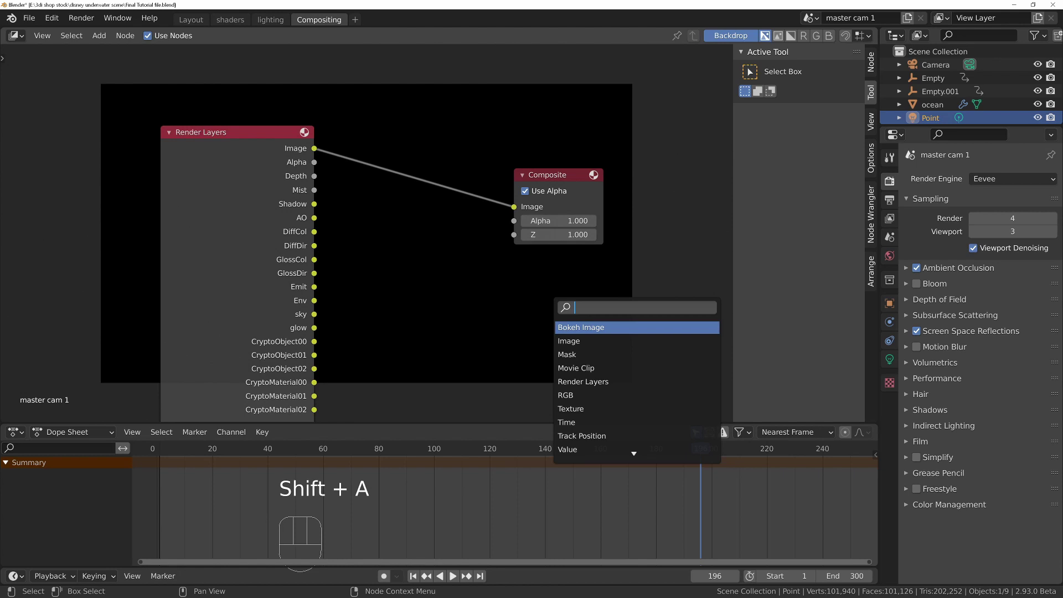
text(view)
key(Return)
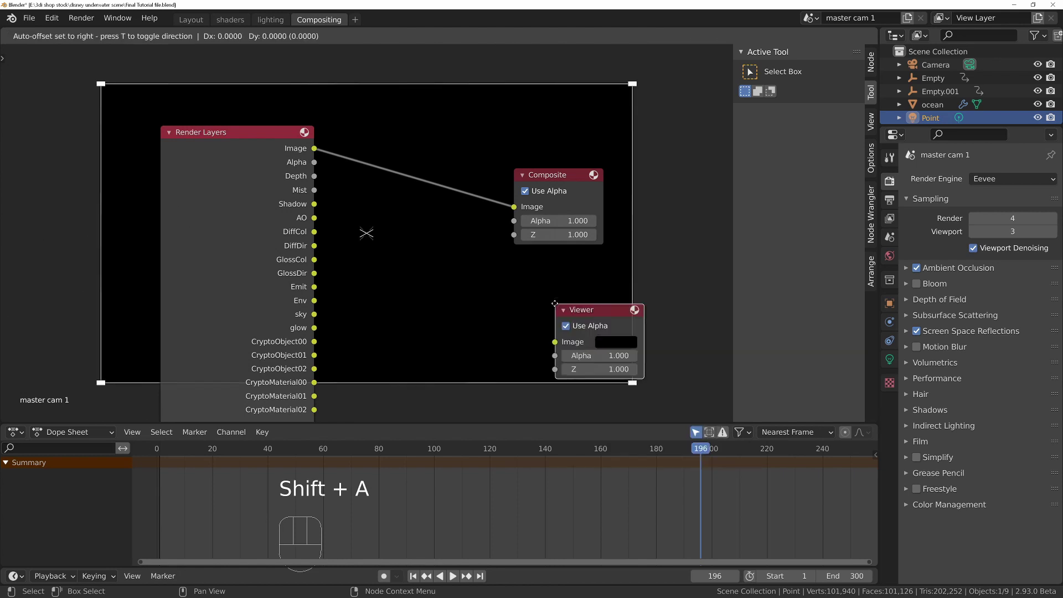
click(512, 288)
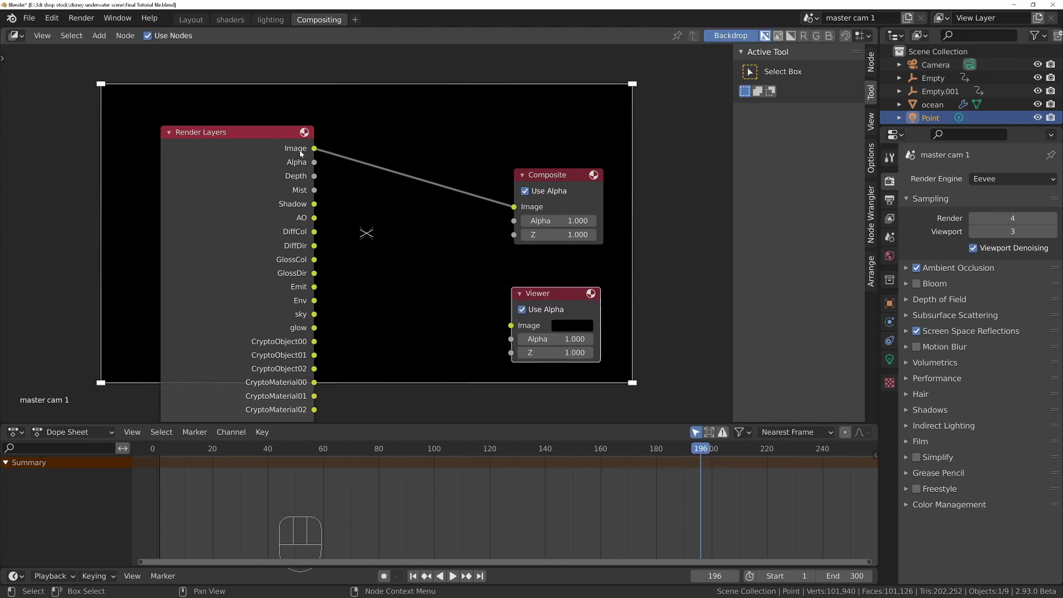
drag(314, 148, 510, 326)
shift+right_drag(452, 117, 420, 299)
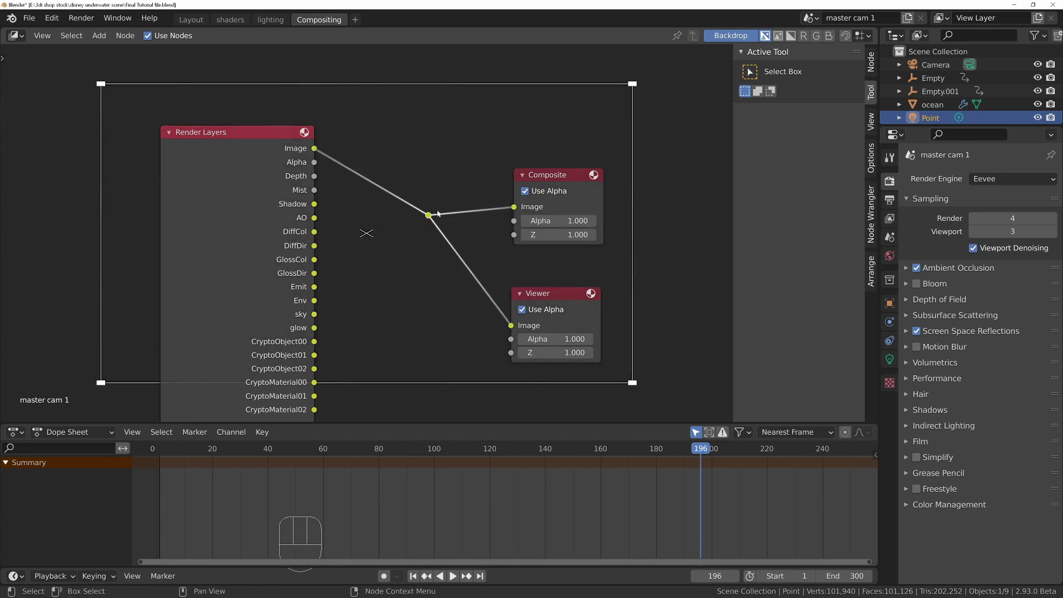
- Join the timeline, properties and outliner areas into the node editor, then zoom out
scroll(455, 161, down, 2)
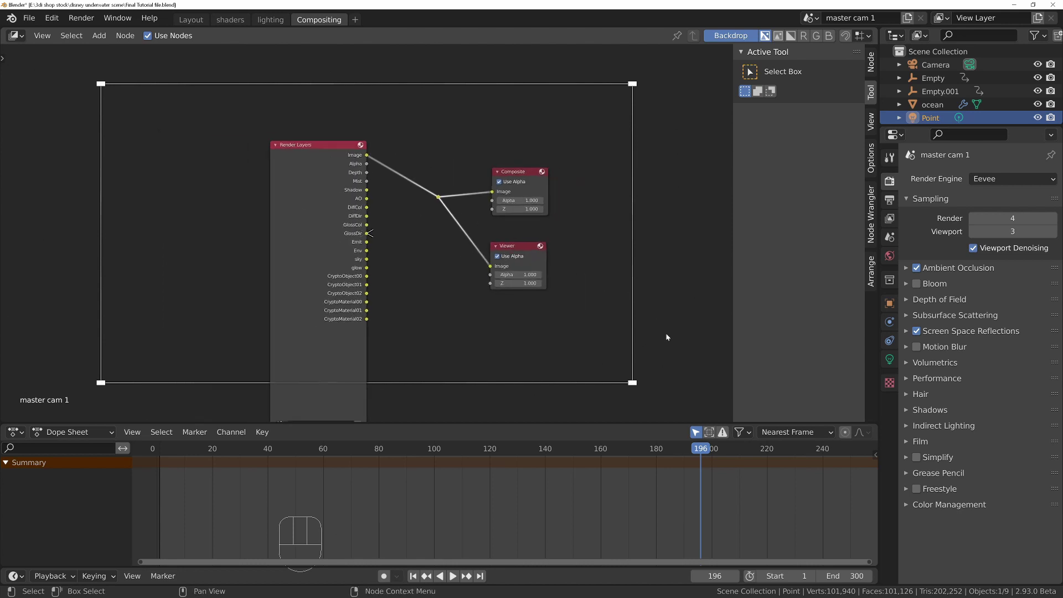
drag(875, 425, 869, 569)
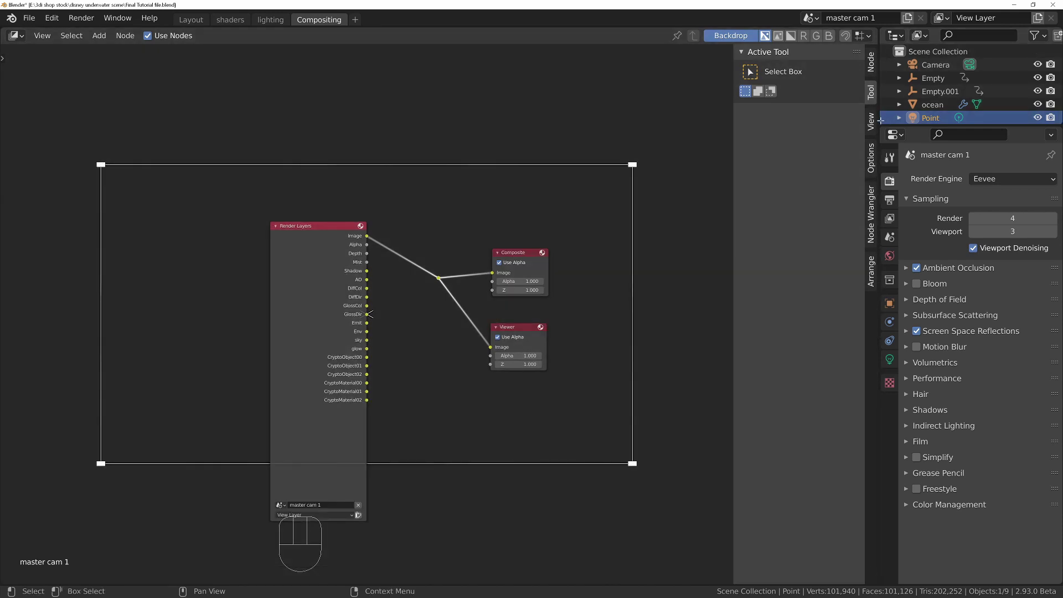
drag(880, 120, 908, 310)
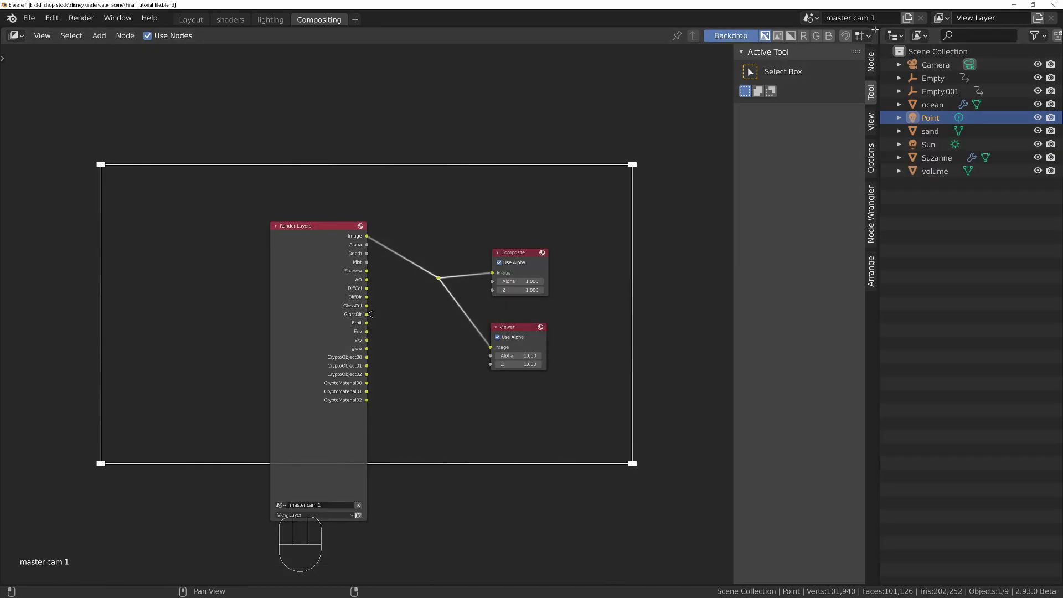
drag(875, 29, 903, 50)
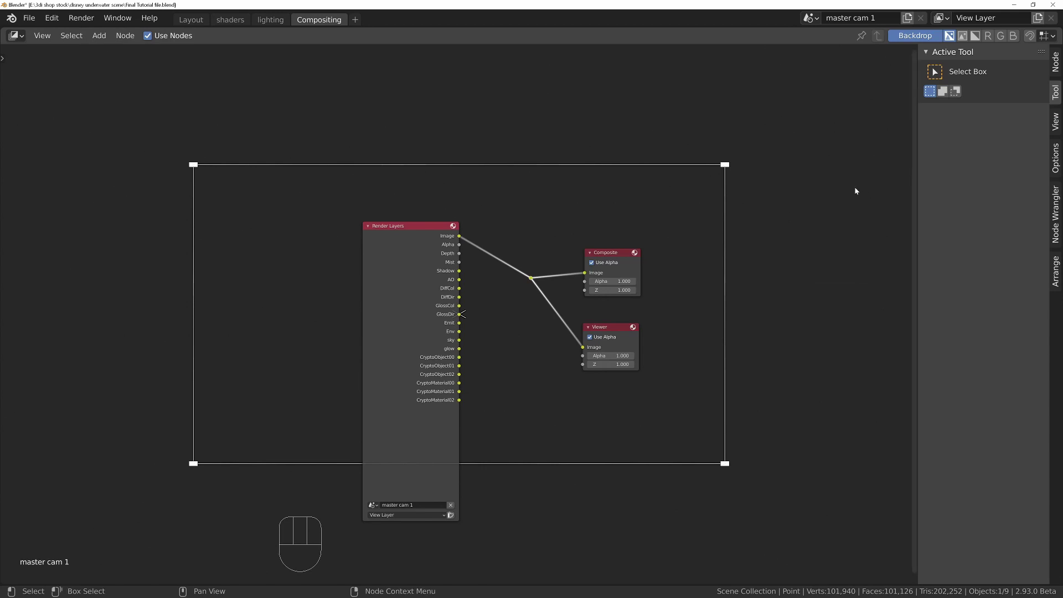
scroll(561, 260, down, 4)
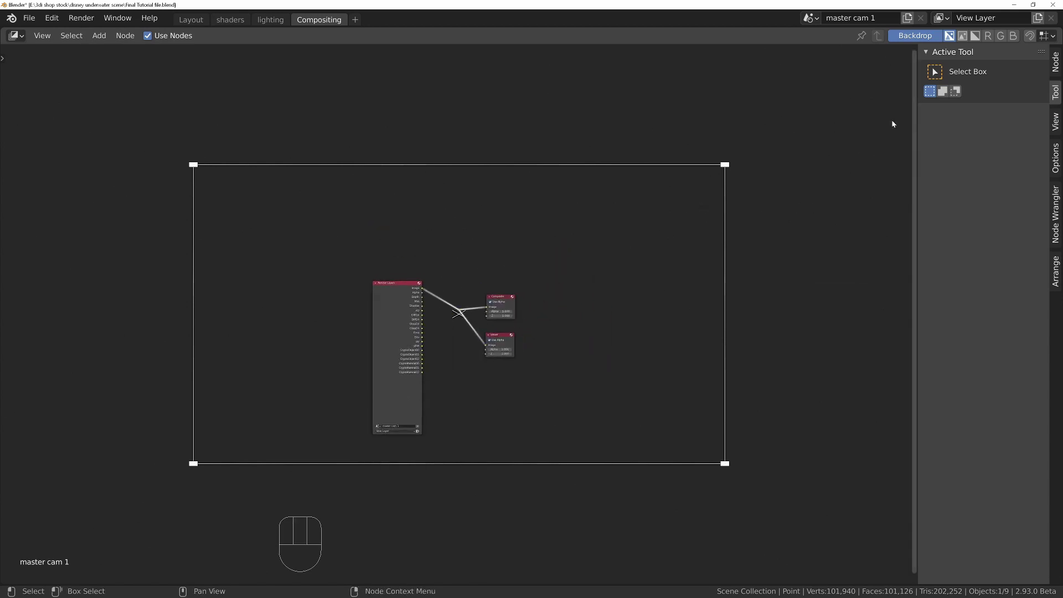
- In the shaders workspace, show Eevee render settings and toggle Ambient Occlusion off and on
click(227, 21)
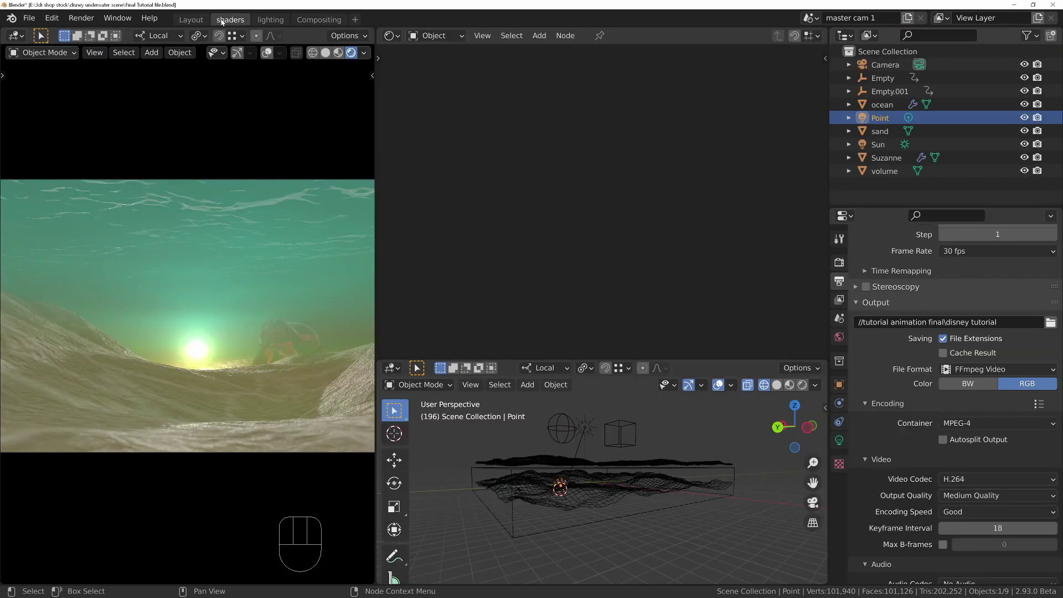
click(838, 261)
scroll(869, 498, up, 6)
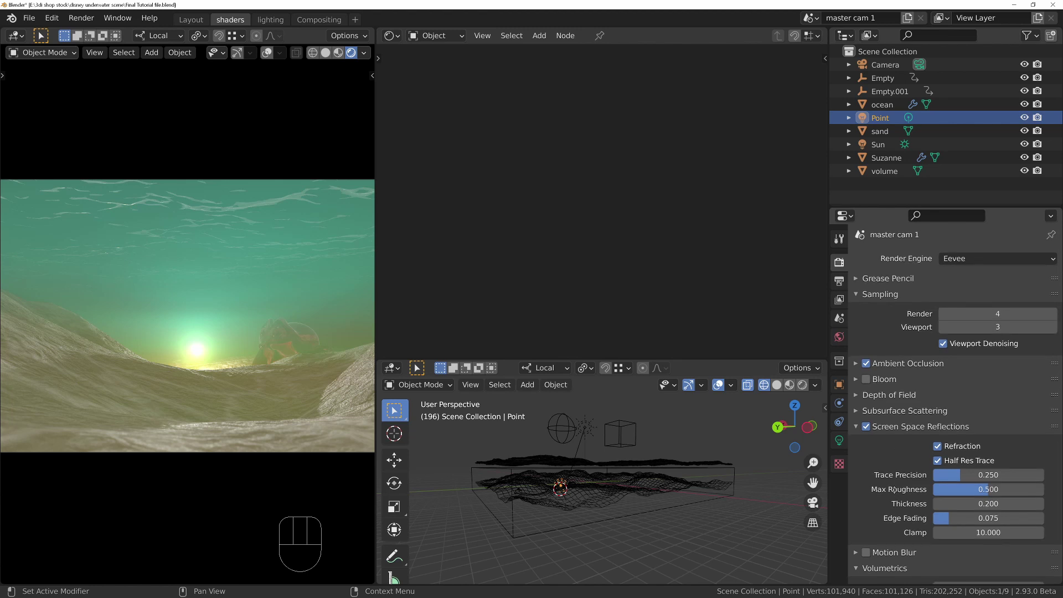
scroll(897, 488, down, 8)
scroll(897, 488, up, 8)
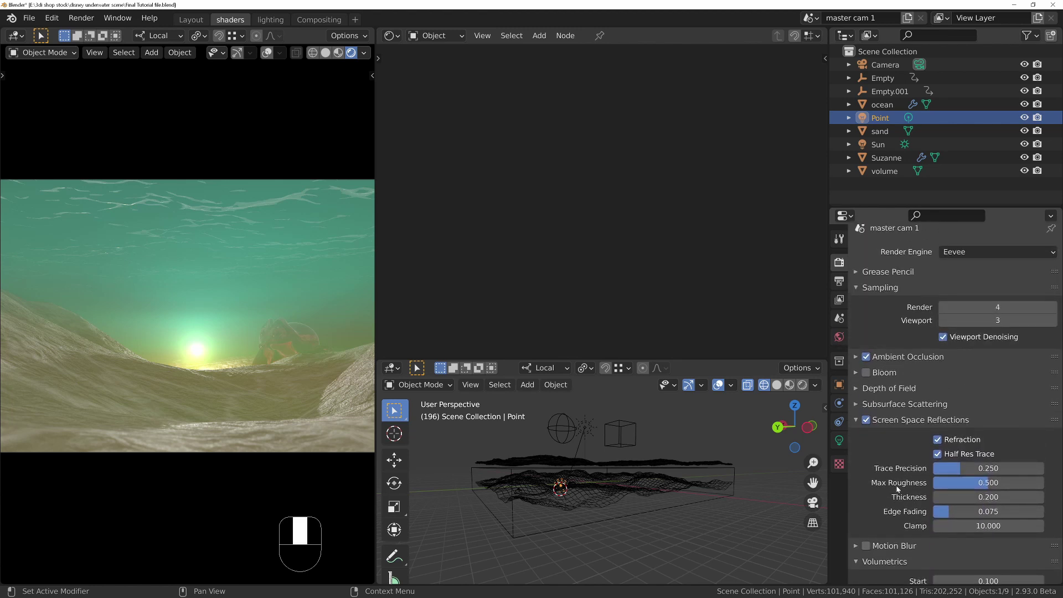
click(866, 358)
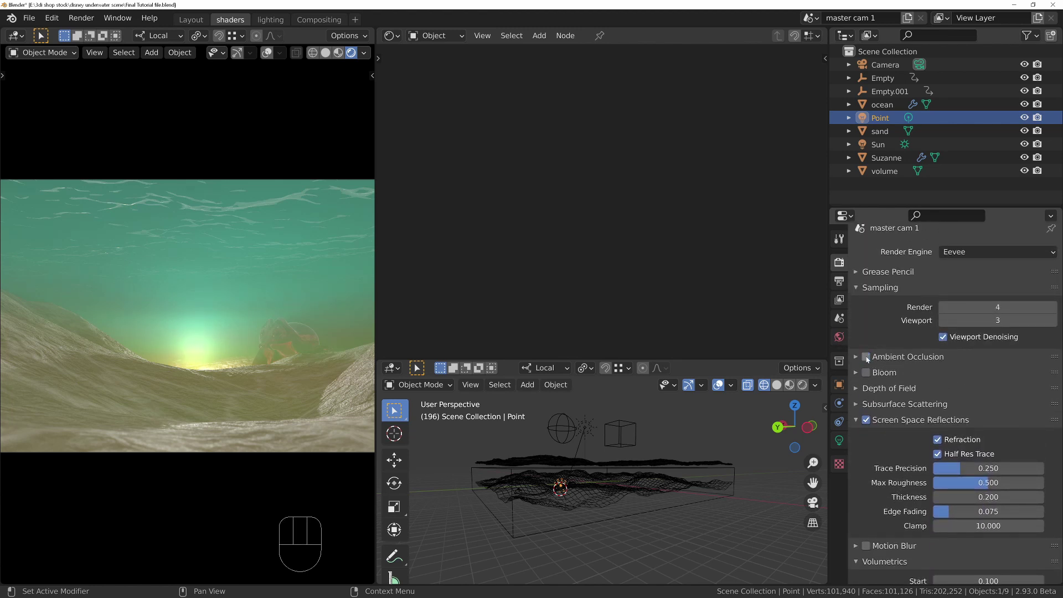
click(866, 358)
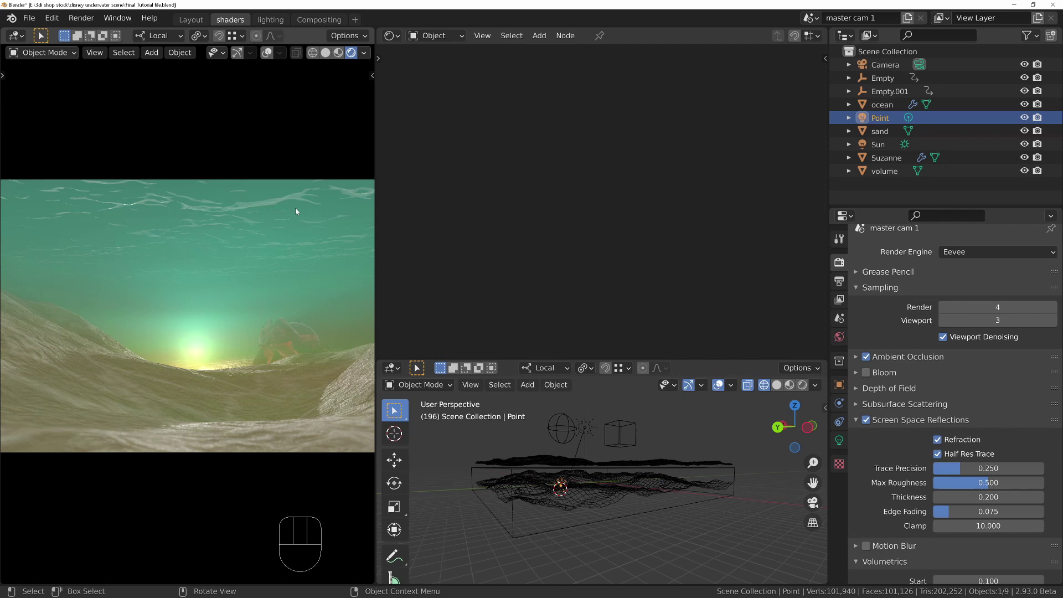
- Render the current frame with F12 in the Compositing workspace and close the render window
click(308, 21)
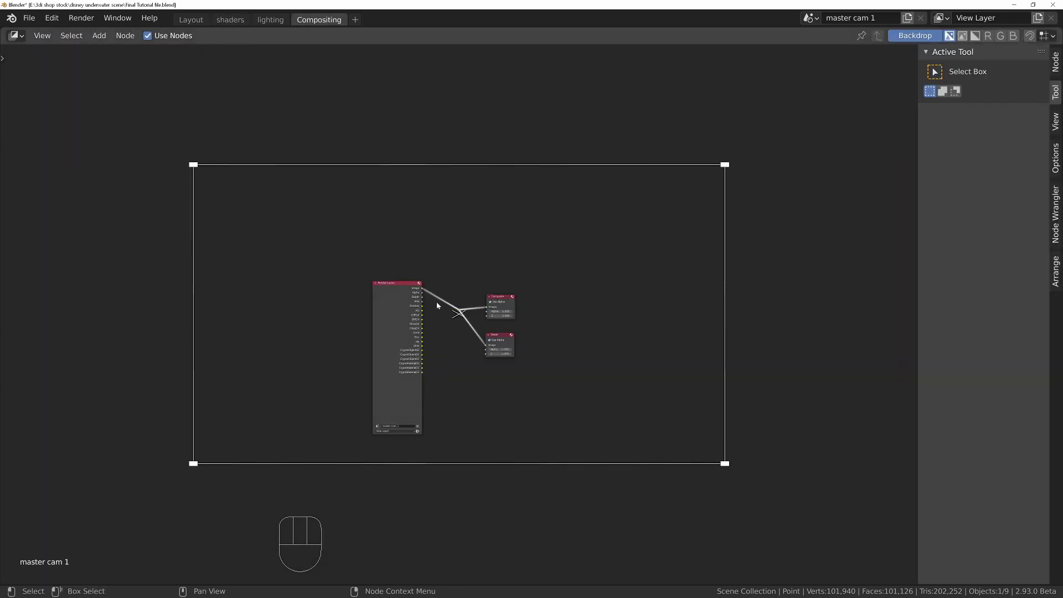
key(F12)
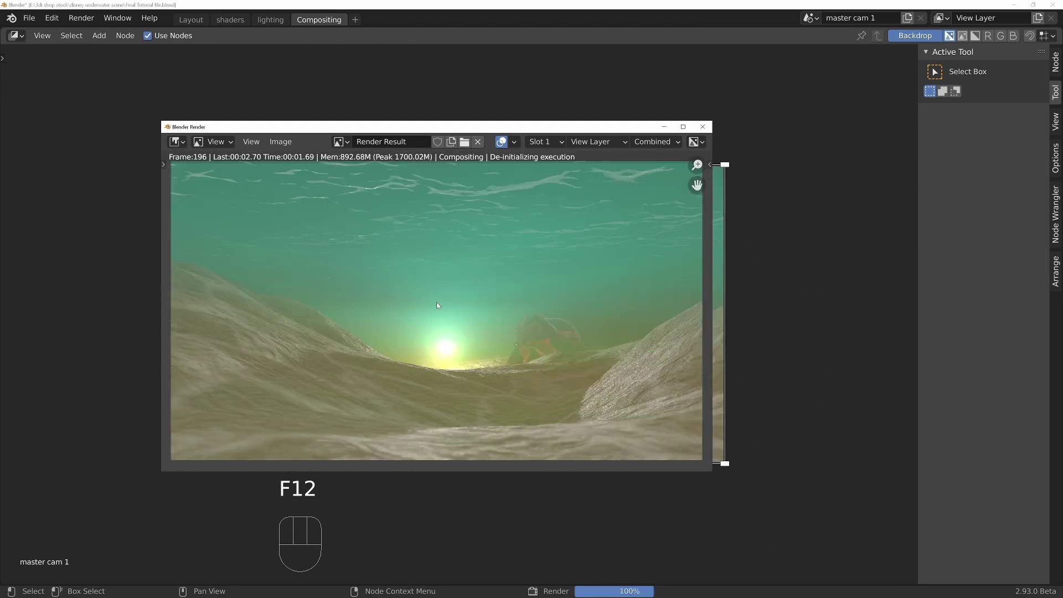
click(703, 126)
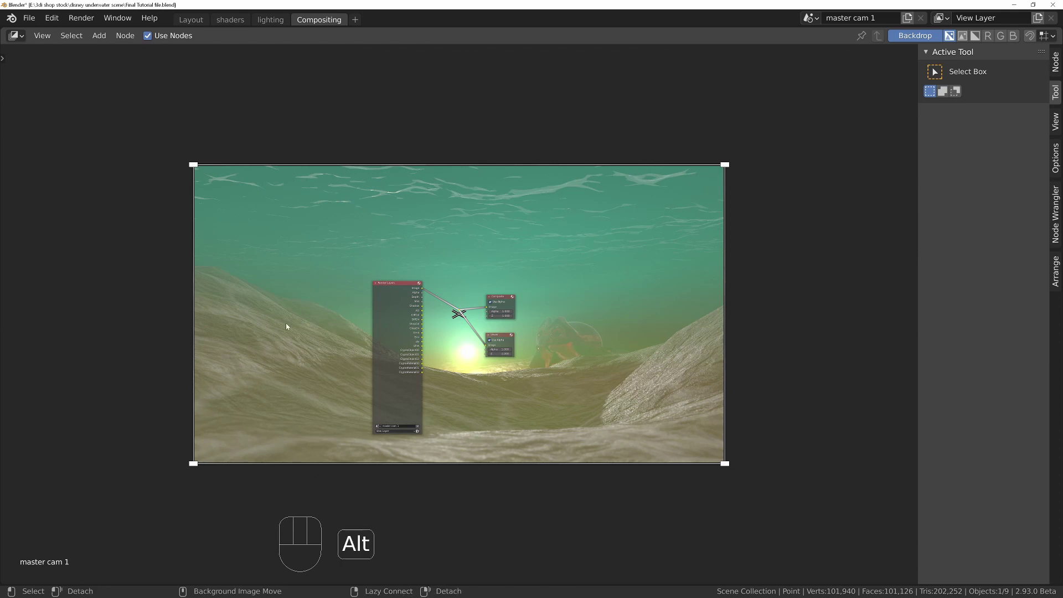
- Move the backdrop up-right, hide the sidebar, and shift the three nodes down-left
alt+middle_drag(280, 340, 465, 225)
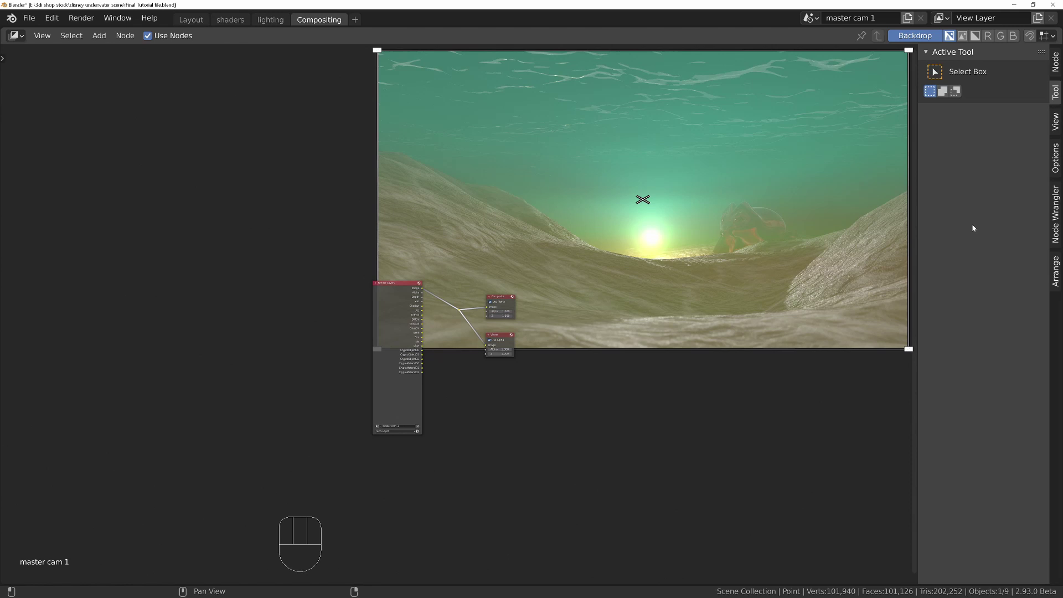
key(n)
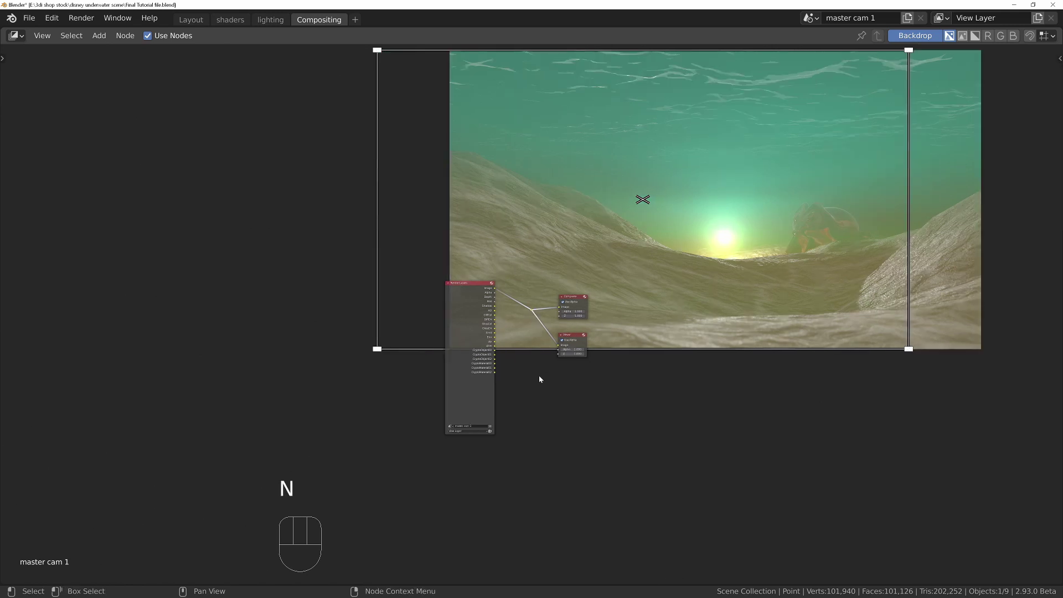
drag(485, 394, 431, 418)
drag(310, 237, 726, 475)
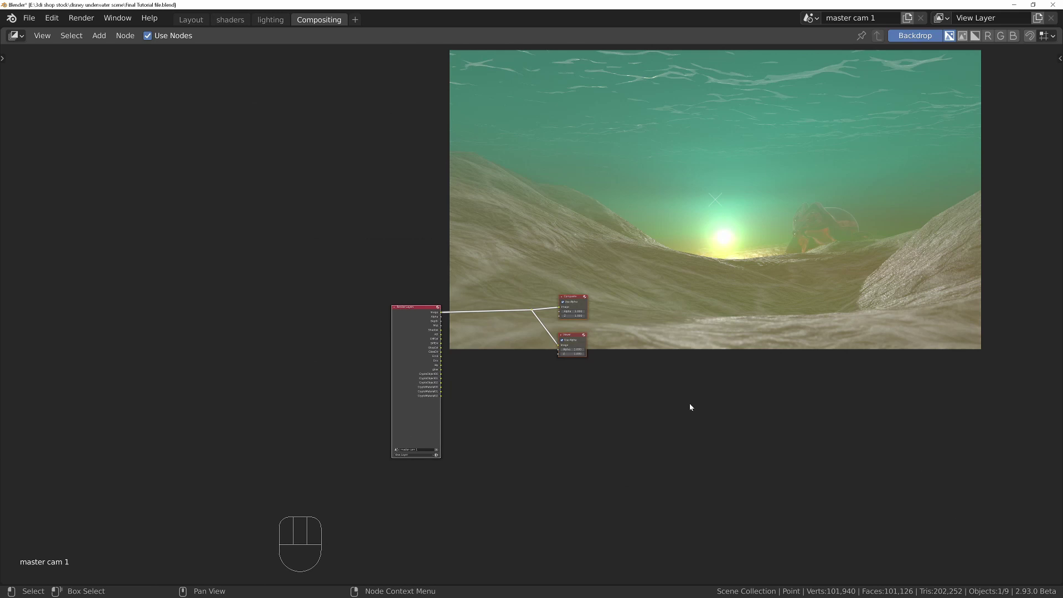
key(g)
click(431, 469)
ctrl+middle_drag(398, 424, 526, 434)
drag(368, 417, 65, 422)
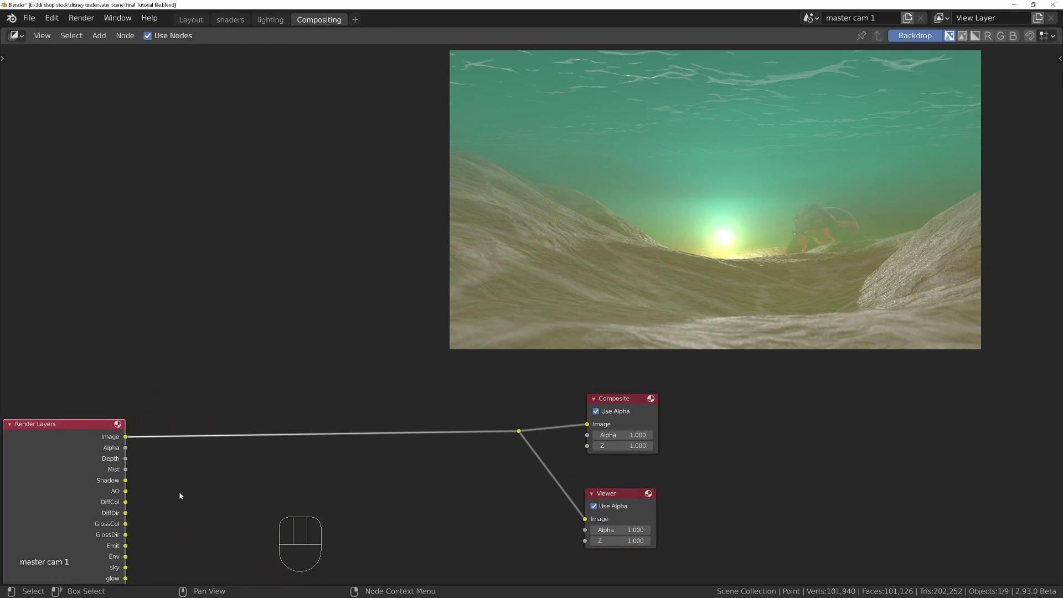
- Insert three chained RGB Curves nodes on the Render Layers–Composite link
key(shift+a)
text(rg)
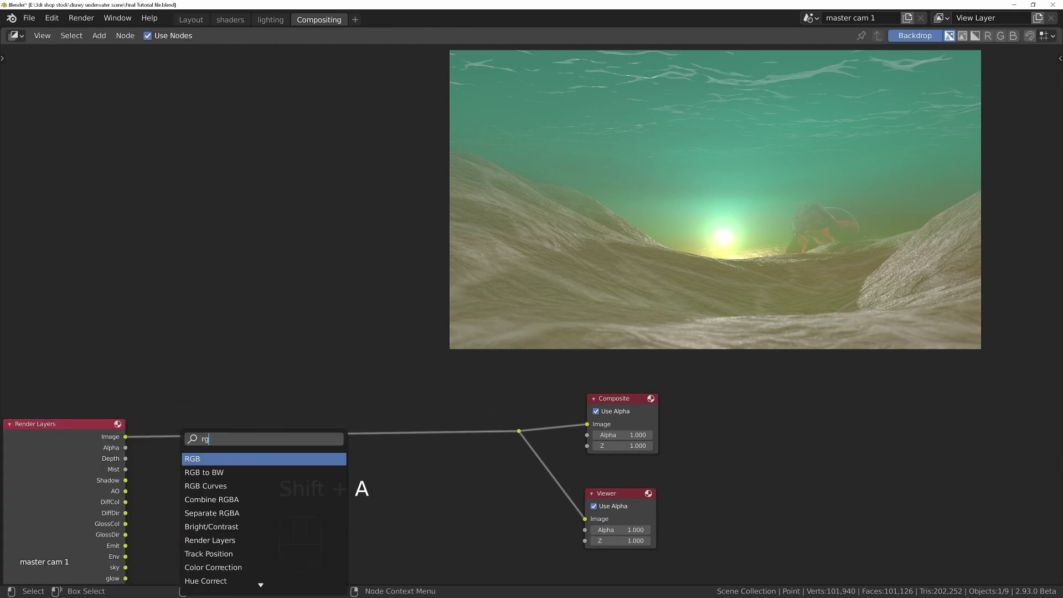
key(Down)
key(Down)
key(Return)
click(145, 388)
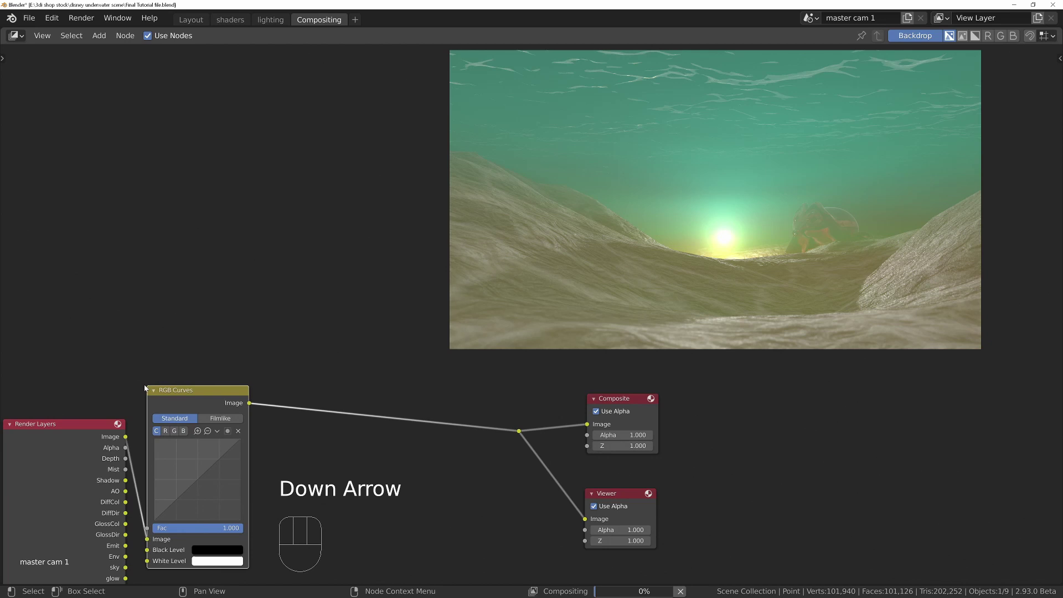
middle_drag(145, 387, 78, 352)
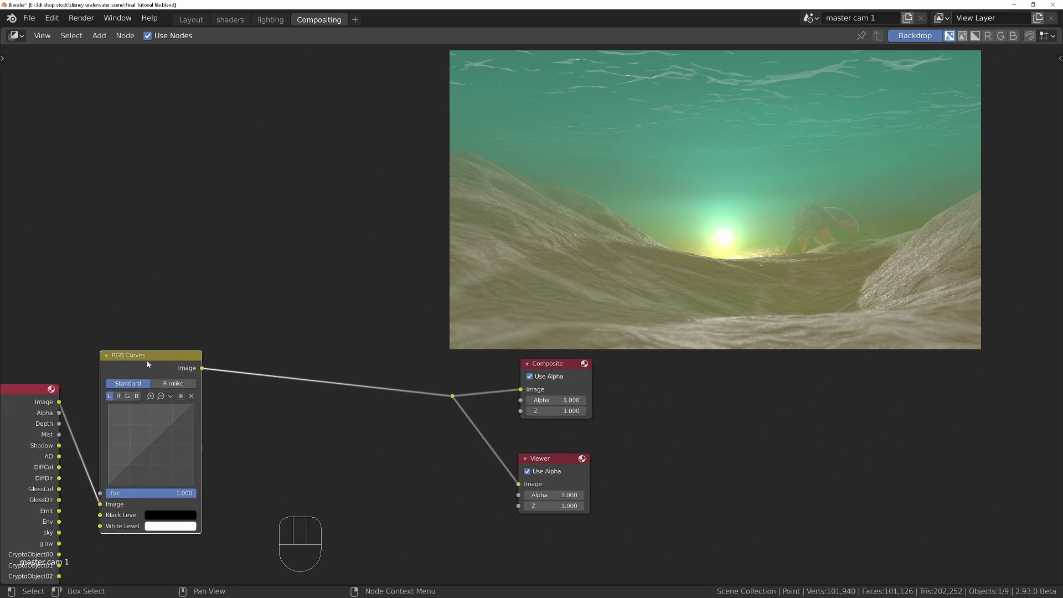
key(shift+d)
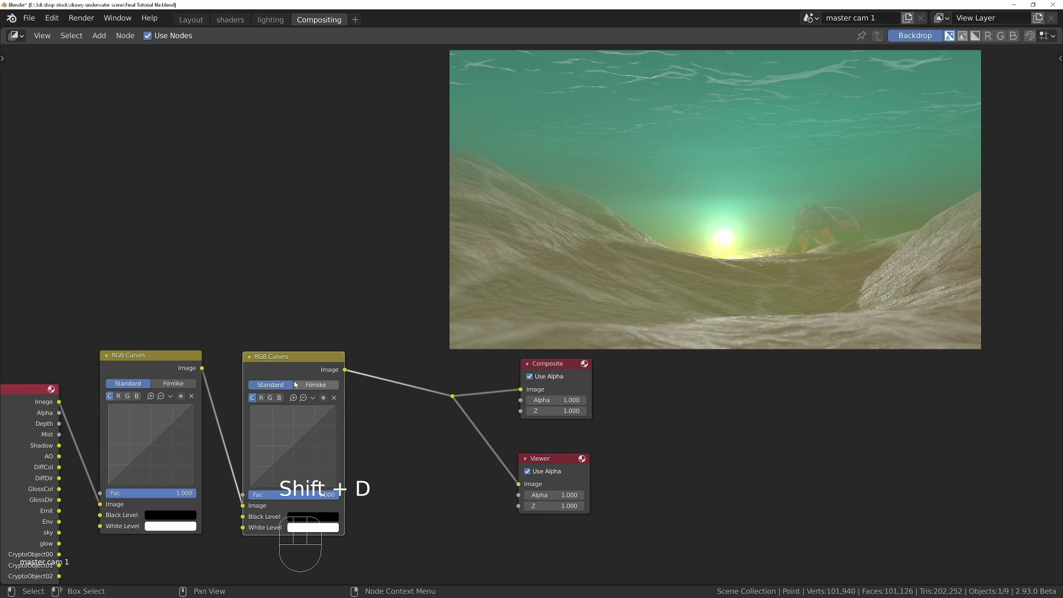
key(shift+d)
click(494, 394)
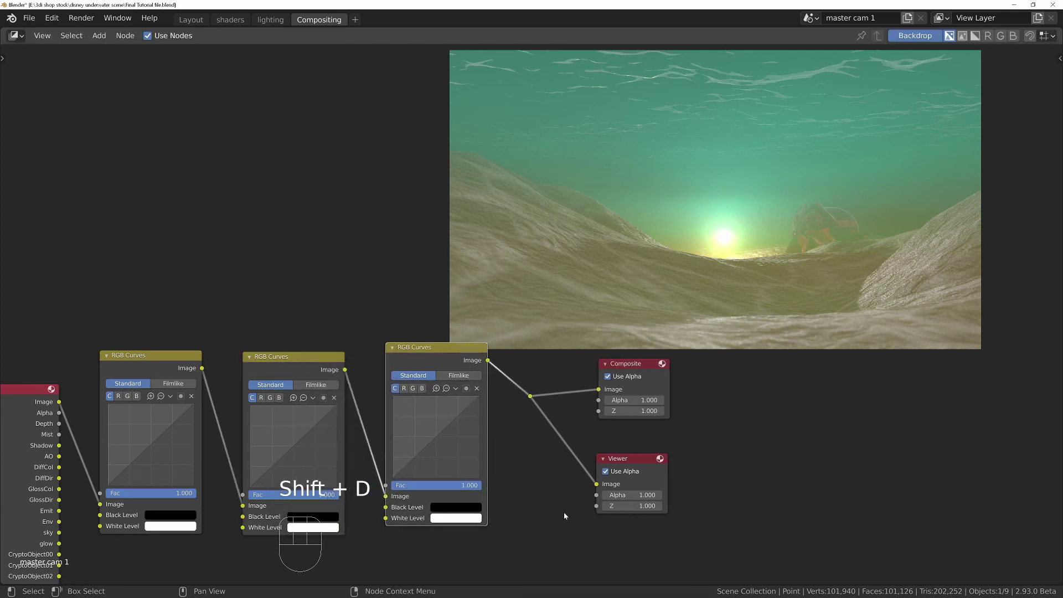
- Move the Composite and Viewer nodes far to the right
drag(514, 529, 717, 344)
key(g)
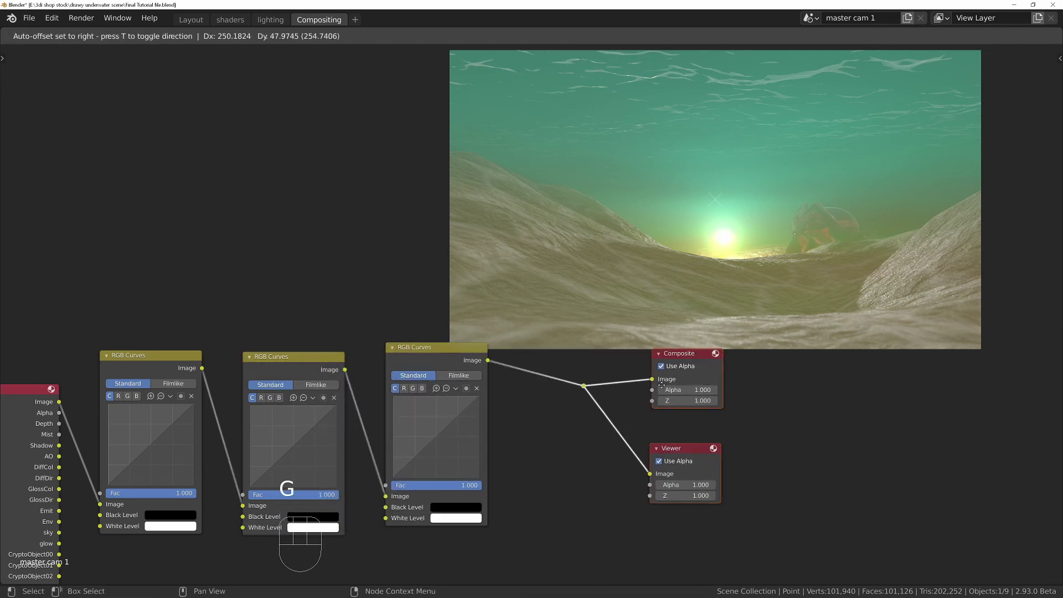
click(948, 388)
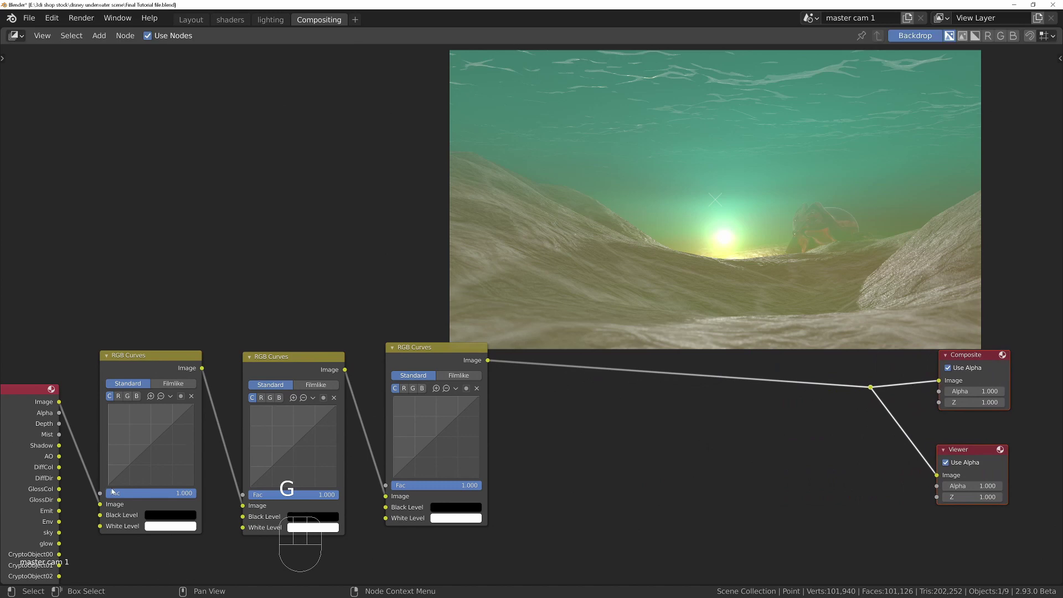
- Pull the first RGB Curves black point to X 0.093 and set its Fac to 0.604
ctrl+middle_drag(111, 490, 150, 418)
drag(161, 456, 332, 383)
ctrl+middle_drag(332, 383, 309, 437)
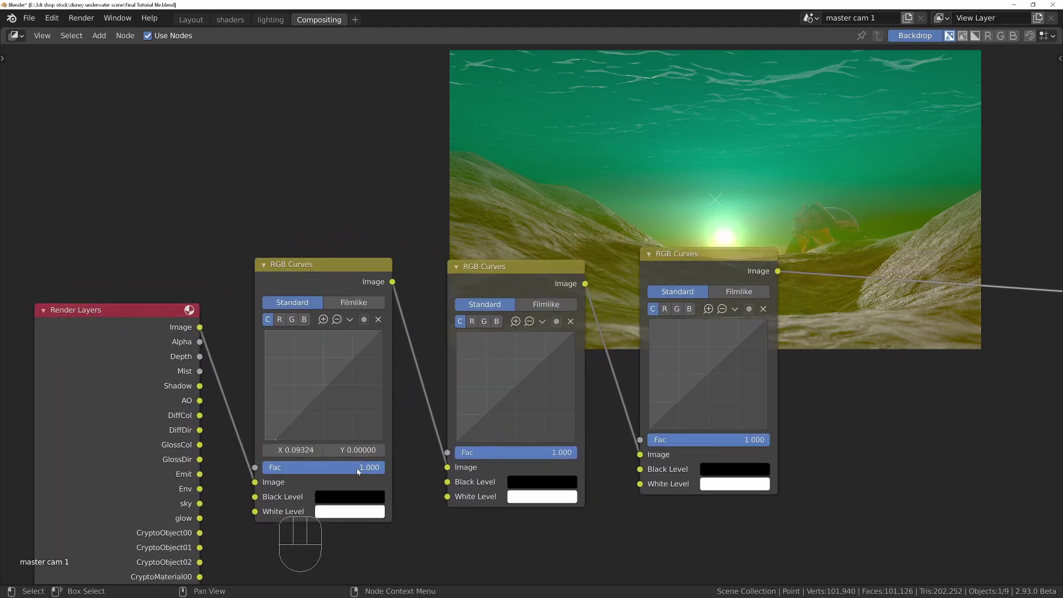
drag(367, 472, 302, 472)
scroll(483, 352, down, 1)
middle_drag(483, 352, 411, 421)
drag(286, 514, 306, 515)
- Raise a midtone point on the second curve to 0.58, 0.71
drag(442, 451, 438, 433)
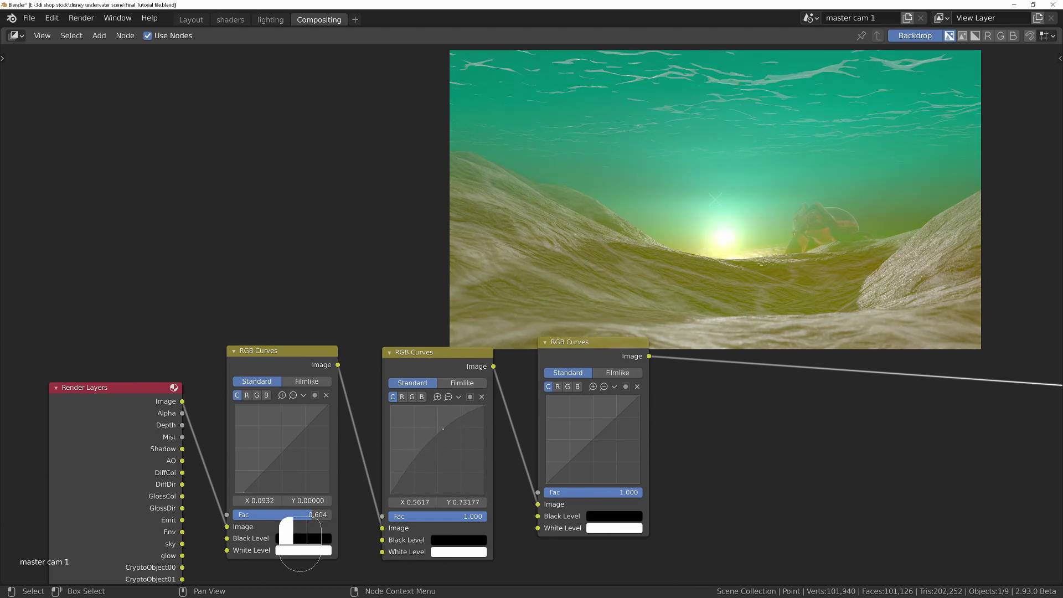
drag(443, 429, 445, 433)
scroll(445, 430, down, 1)
ctrl+scroll(476, 433, down, 4)
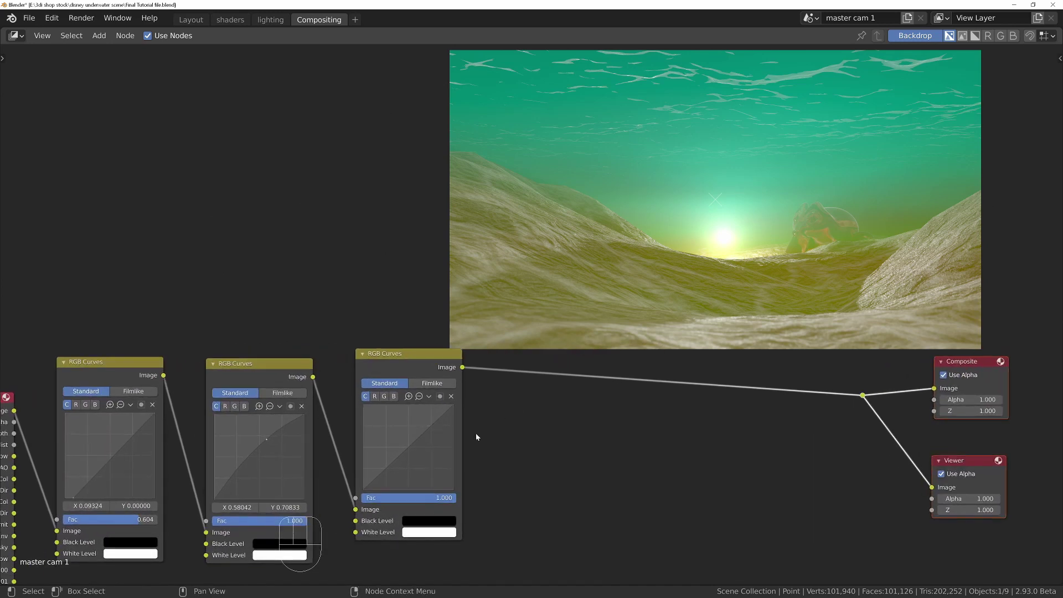
ctrl+scroll(460, 504, down, 2)
scroll(360, 442, up, 3)
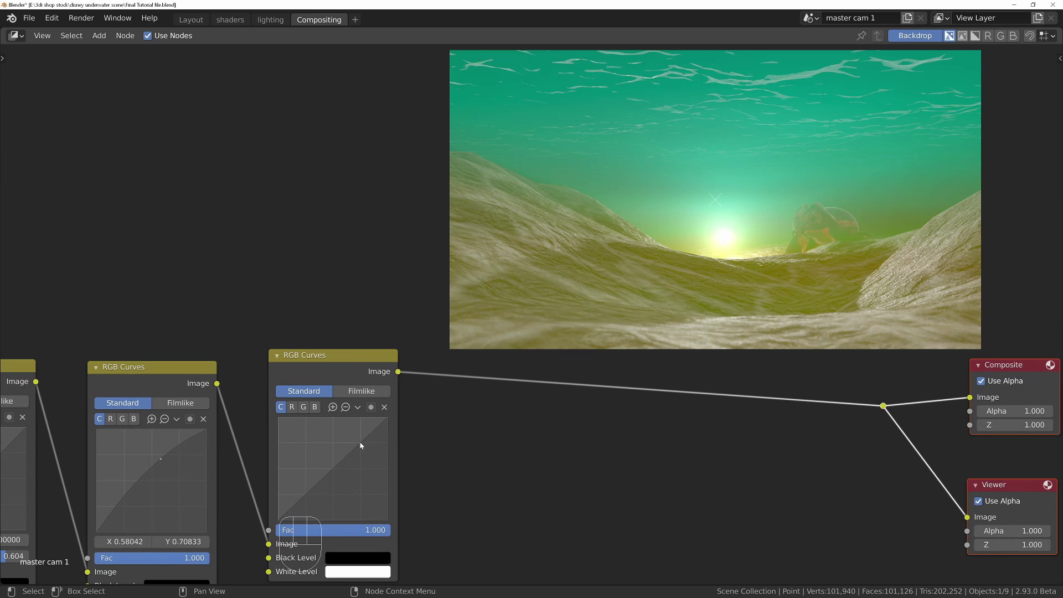
- Shape the third curve into an S with points at 0.65, 0.82 and 0.23, 0.24
drag(361, 444, 360, 437)
middle_drag(372, 433, 342, 389)
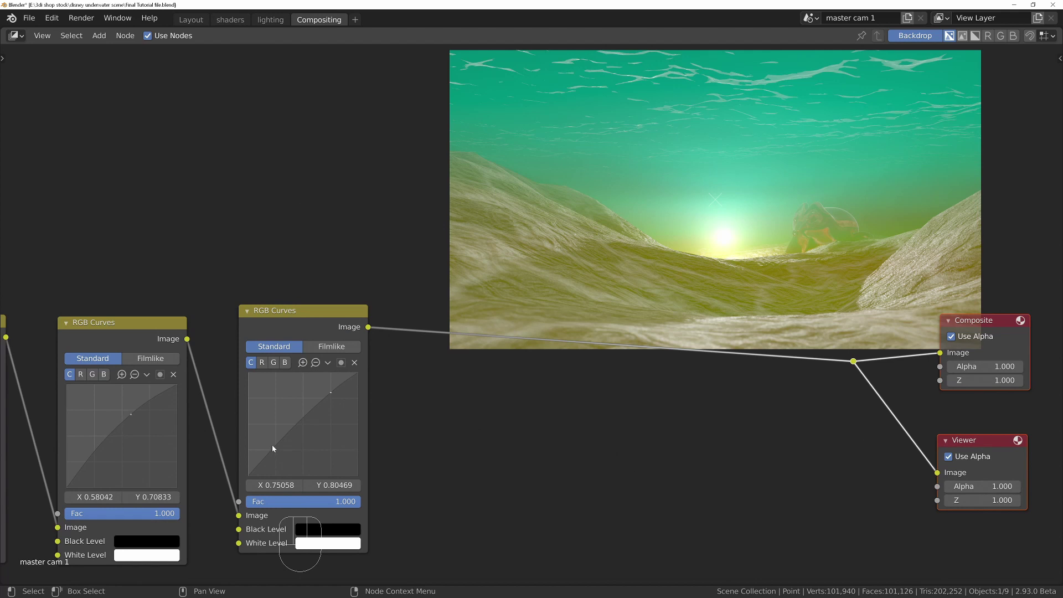
drag(274, 446, 275, 451)
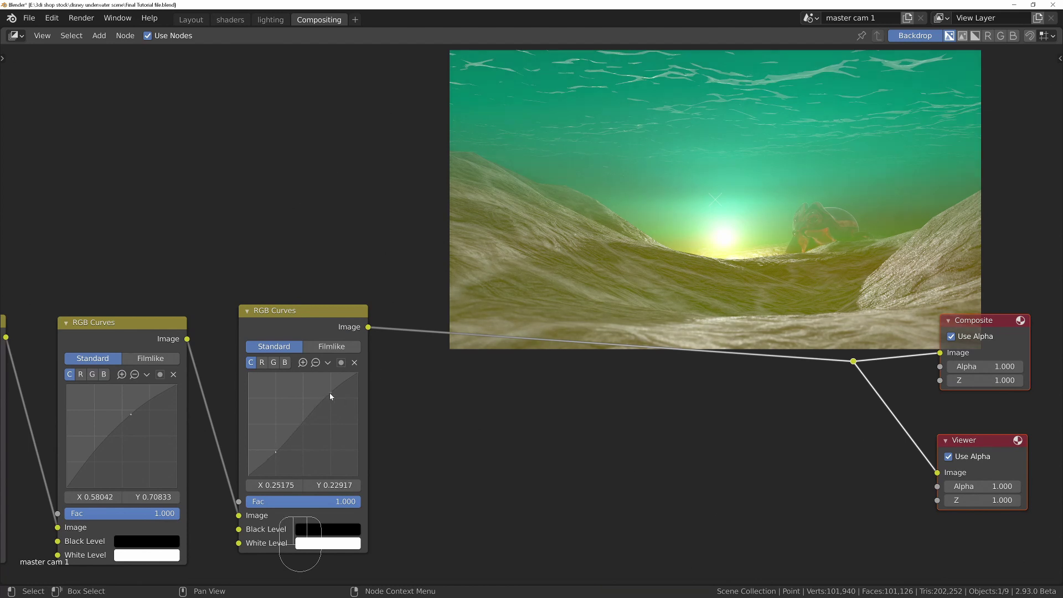
drag(329, 394, 320, 390)
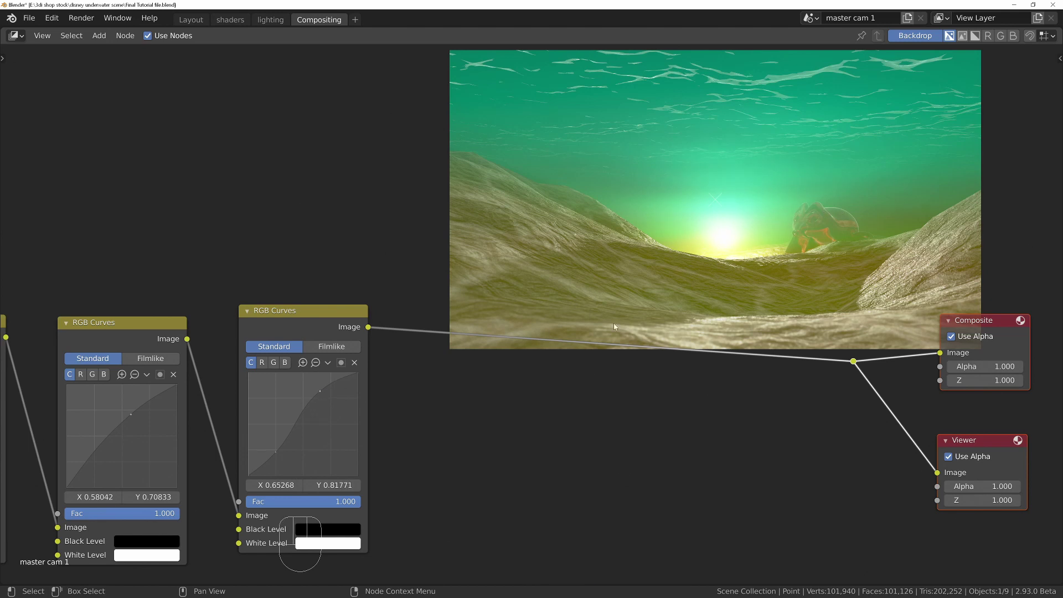
drag(275, 452, 274, 450)
ctrl+middle_drag(451, 413, 374, 401)
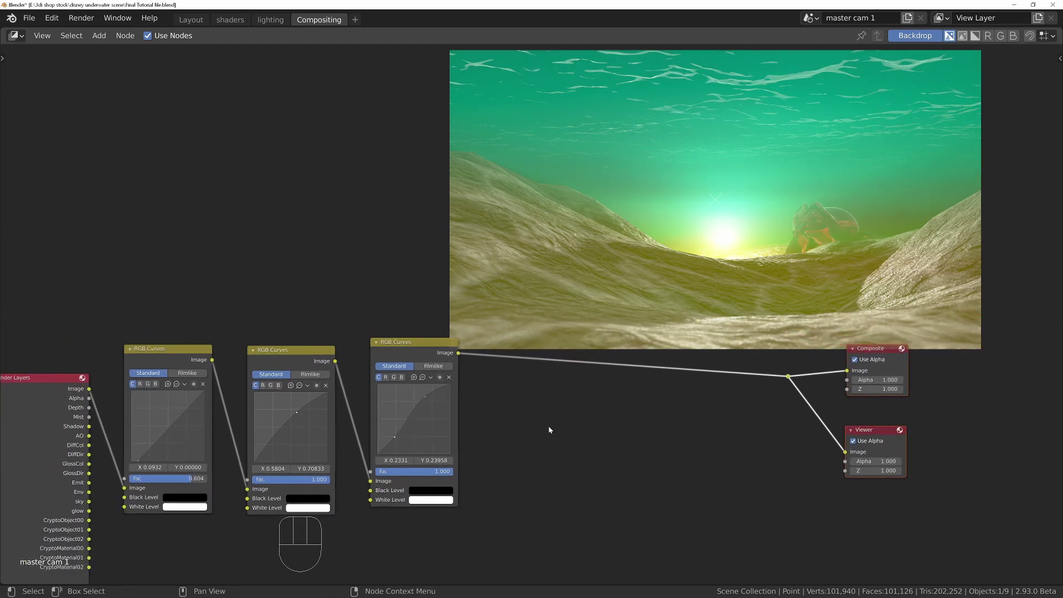
- Insert a fourth RGB Curves node on the link feeding the outputs
key(shift+a)
text(rg)
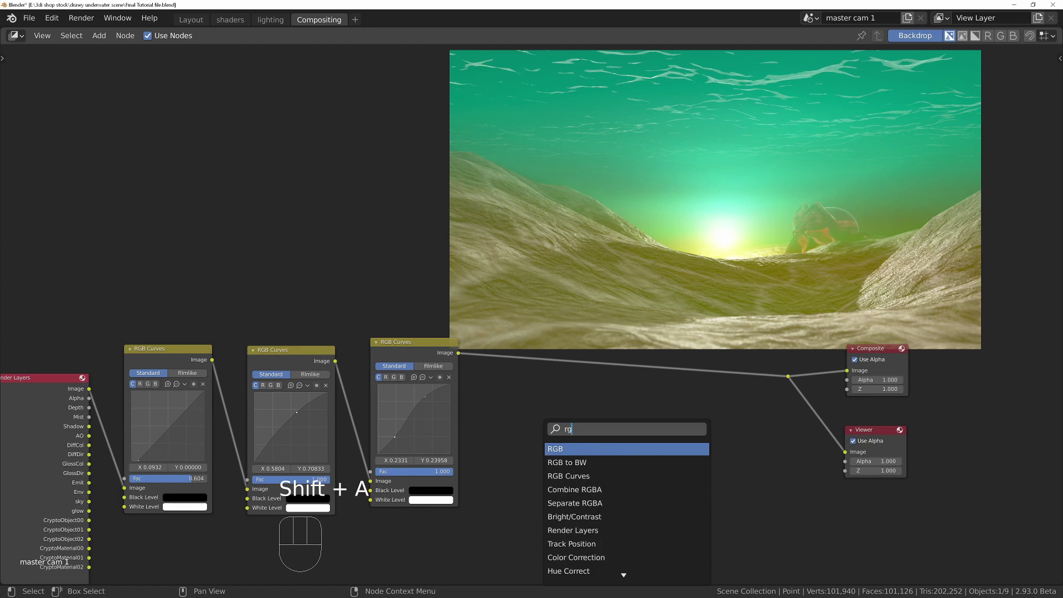
key(Down)
key(Down)
key(Return)
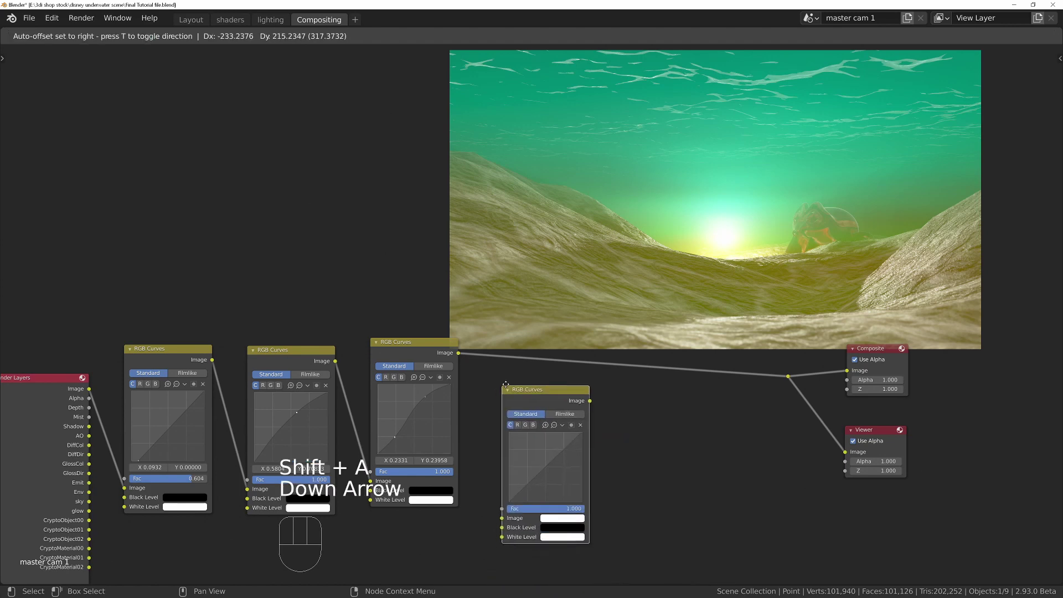
click(535, 358)
ctrl+middle_drag(534, 359, 556, 485)
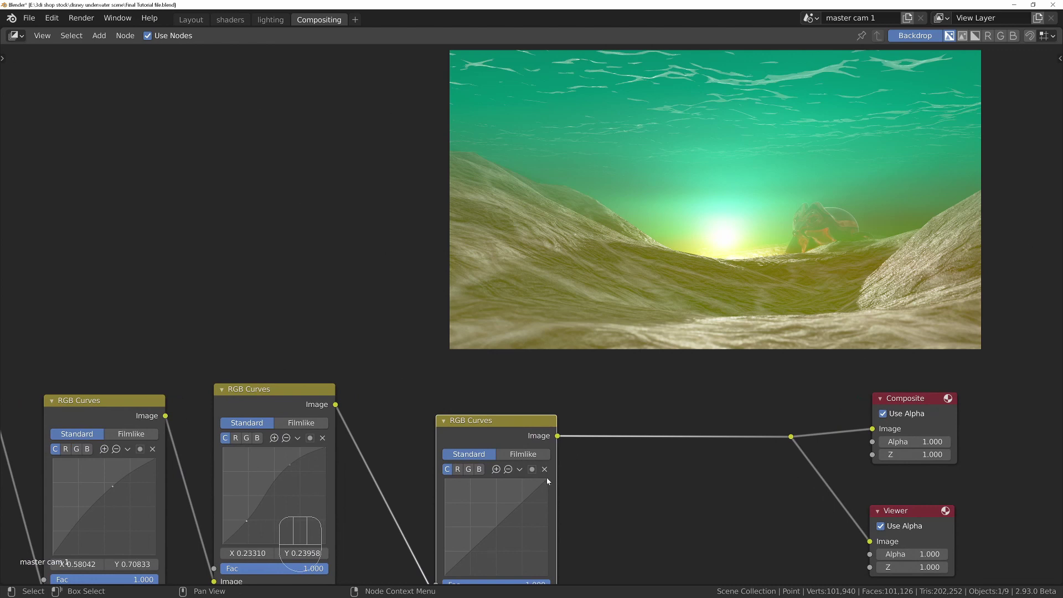
- Pull the fourth curve's white point left to X 0.86247, Y 1.0
mouse_move(546, 477)
mouse_down()
mouse_move(491, 483)
mouse_move(544, 477)
mouse_move(536, 477)
mouse_up()
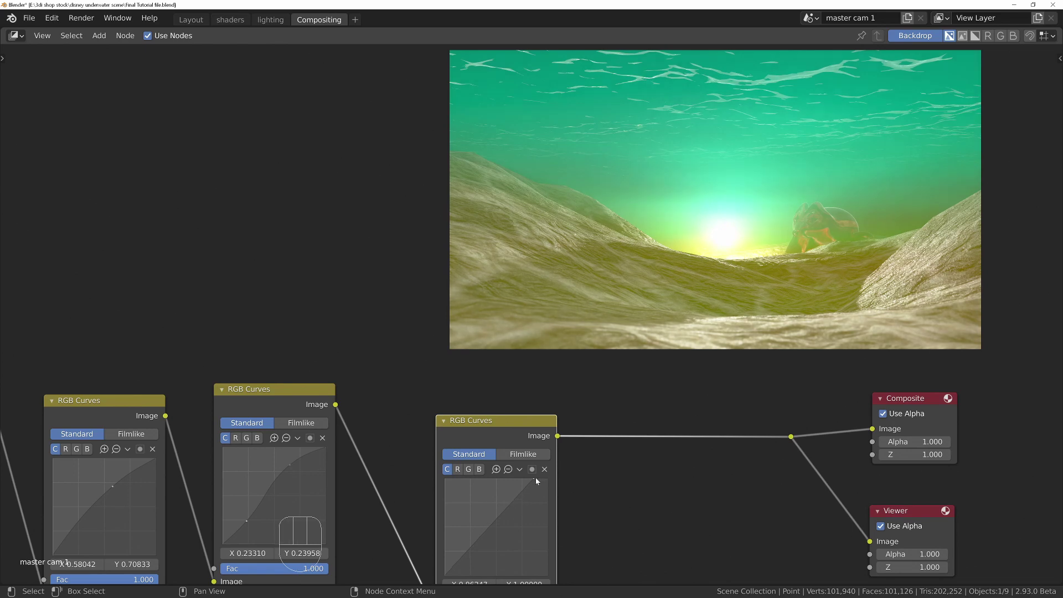
click(536, 477)
ctrl+middle_drag(672, 480, 603, 507)
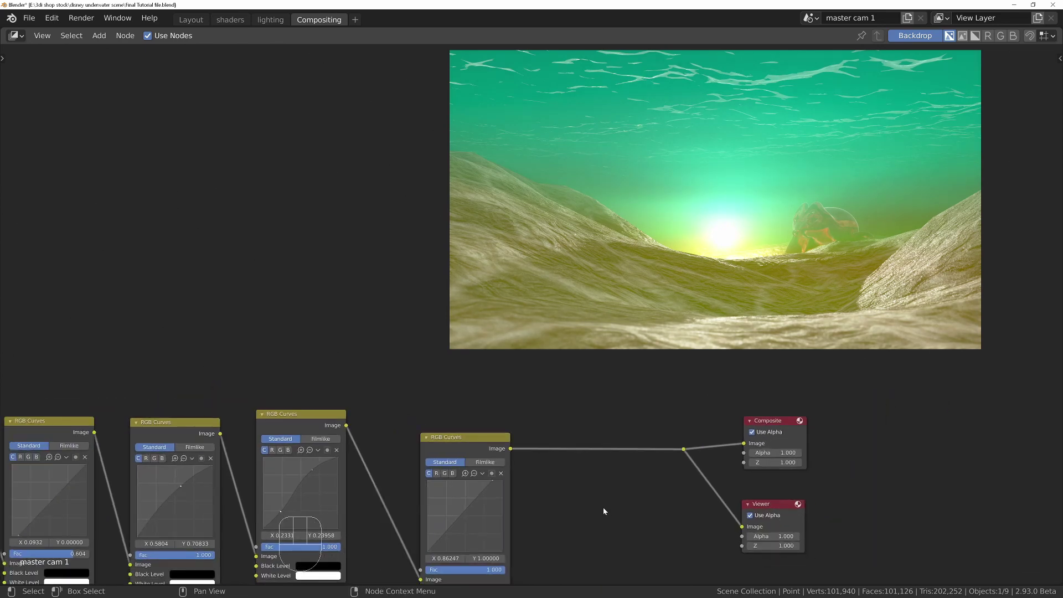
- Insert a Fog Glow Glare node between the fourth RGB Curves and the Composite/Viewer outputs
key(shift+a)
mouse_move(604, 508)
text(s)
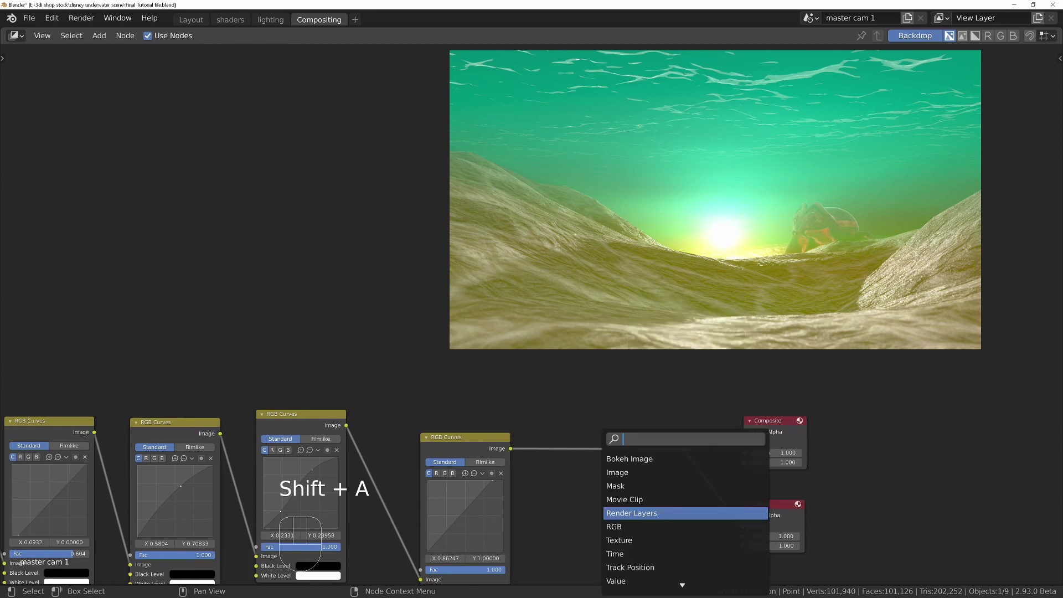
text(glr)
key(BackSpace)
key(BackSpace)
text(la)
key(Return)
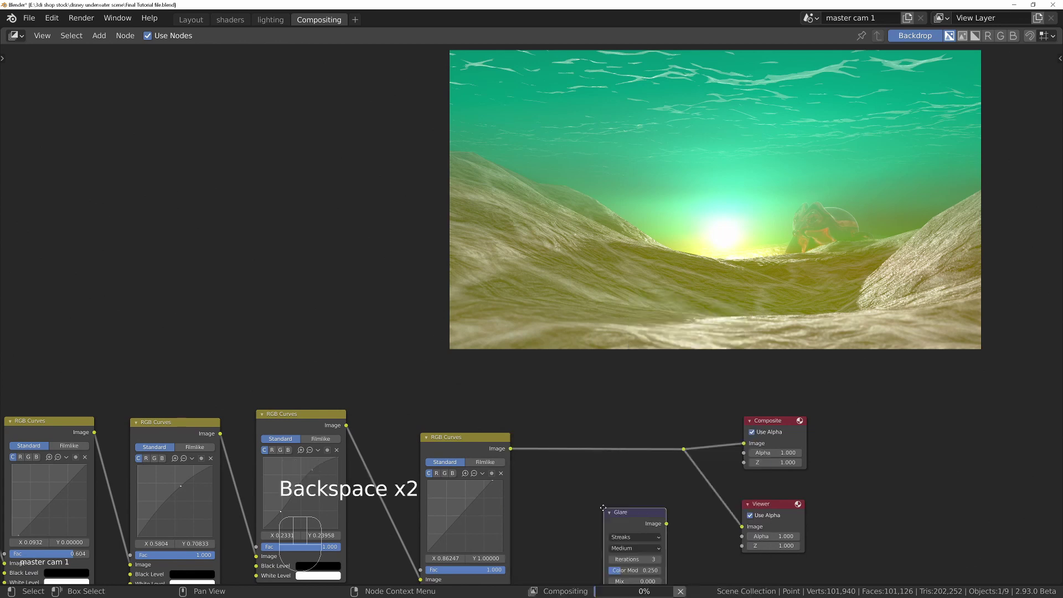
click(553, 422)
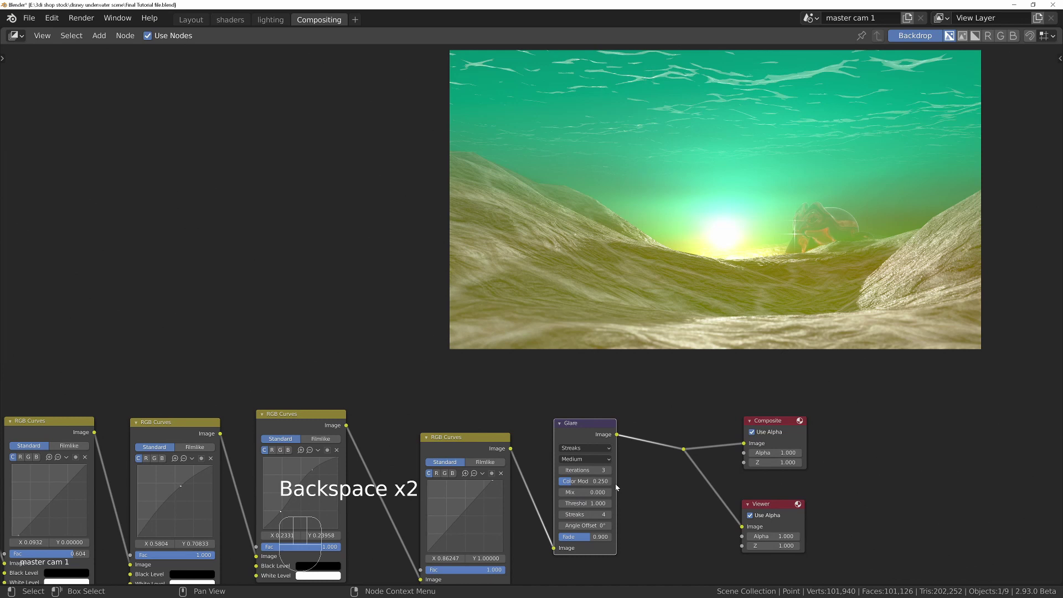
click(581, 447)
click(586, 478)
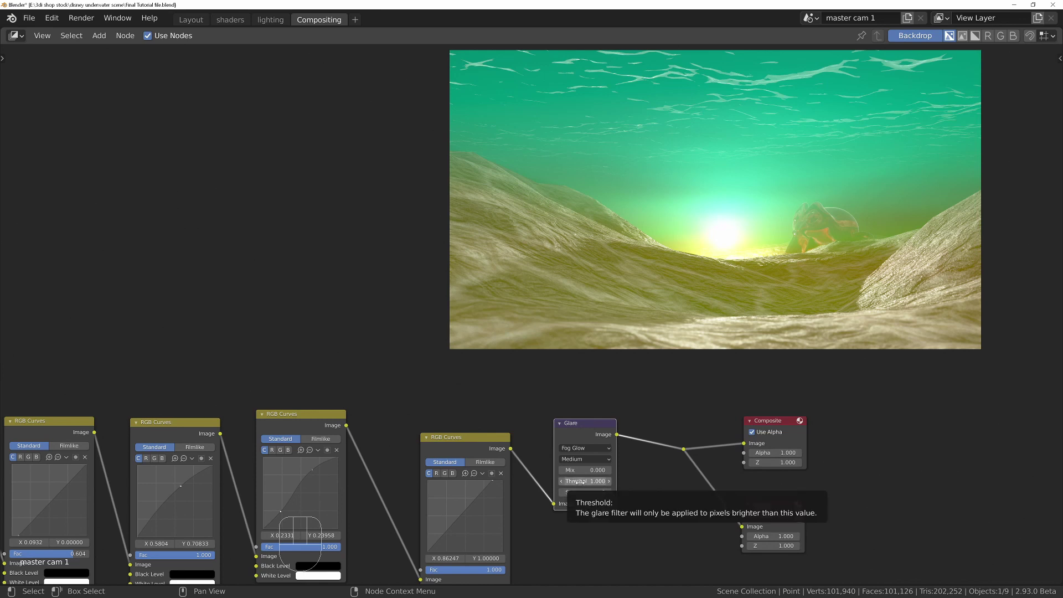
- Try Glare thresholds of 1.0 and 0.5, then drag the threshold back to 0.000
click(577, 482)
text(1.0)
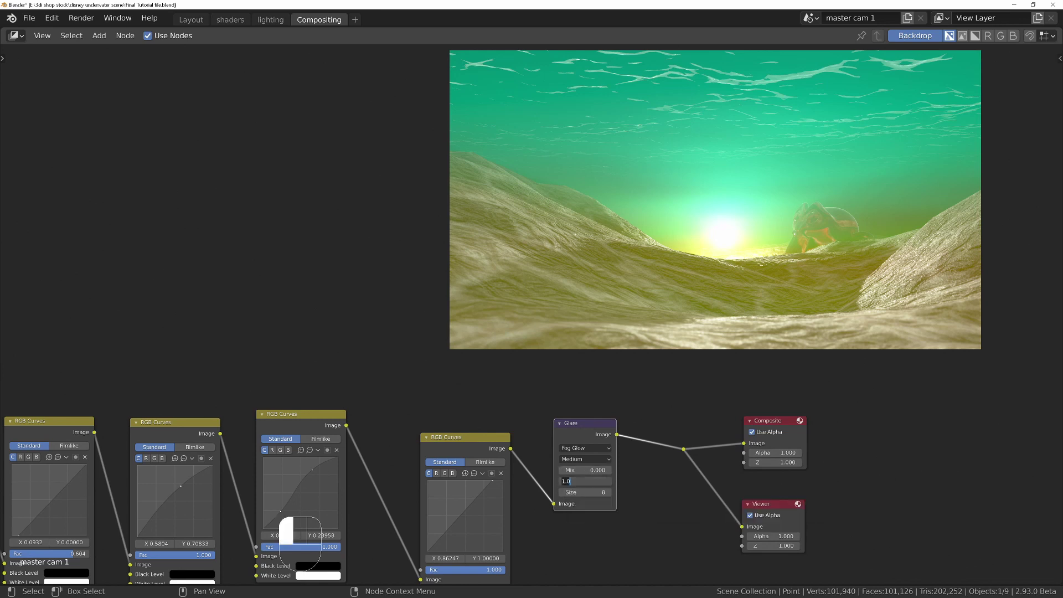
key(Return)
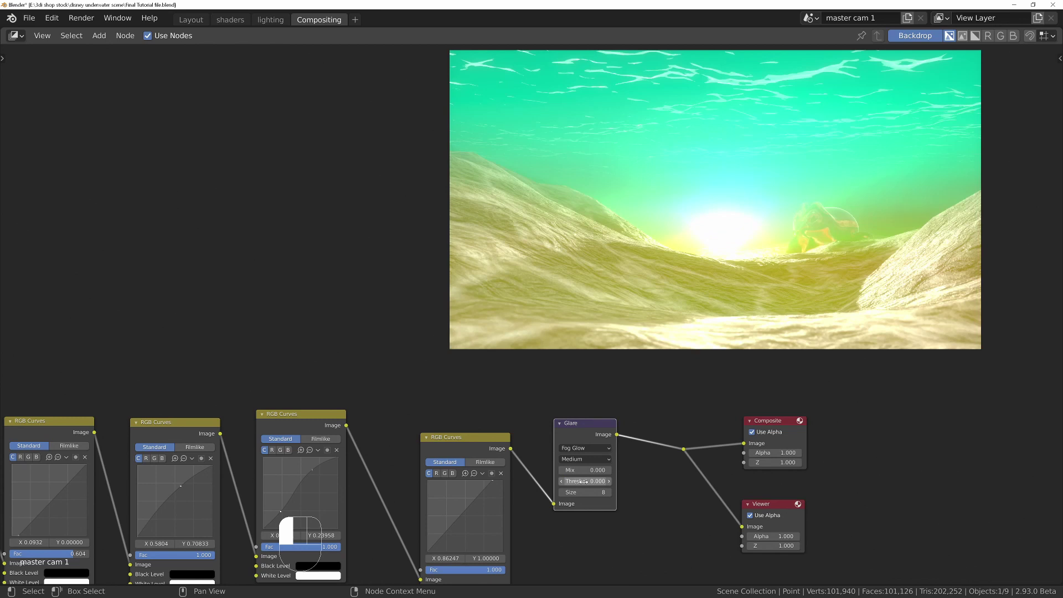
click(581, 481)
text(0.5)
key(KP_Enter)
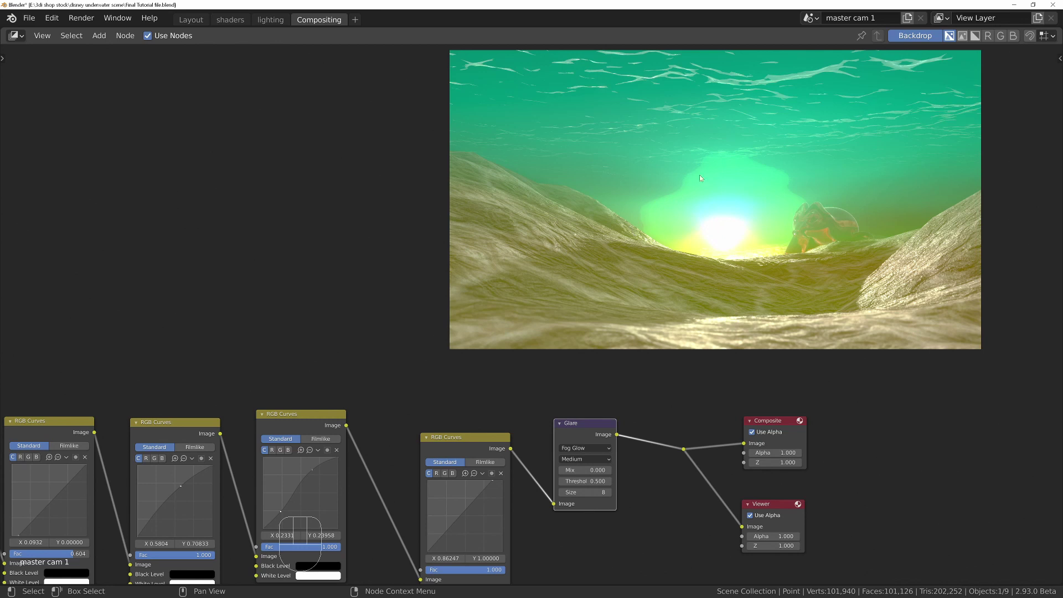
drag(602, 481, 594, 482)
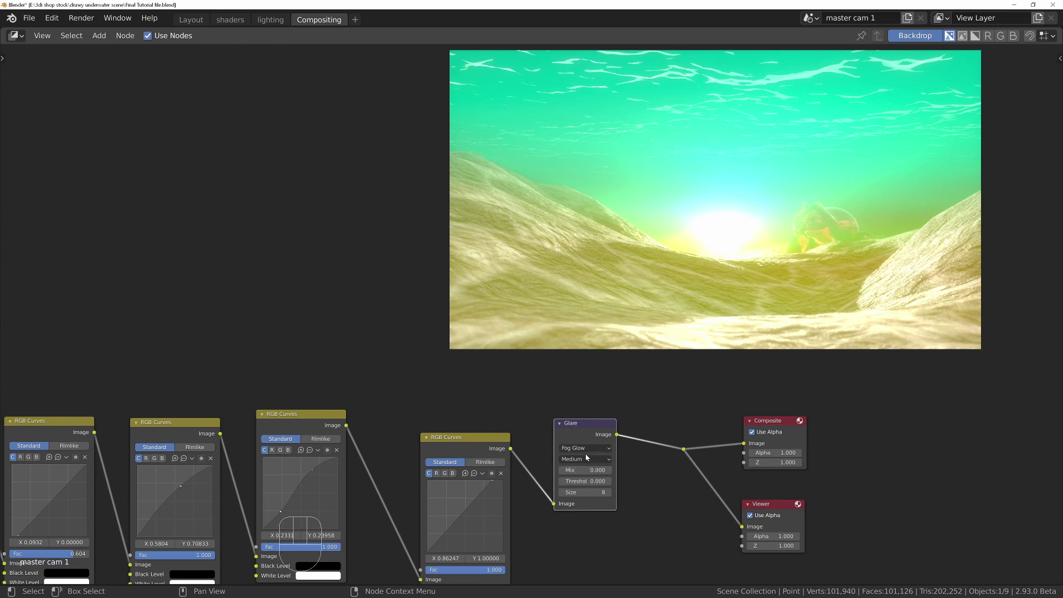
- Test glare Mix values of -1 and 1, and drag the Threshold to 0.500
click(585, 470)
text(0.0)
key(BackSpace)
key(BackSpace)
key(BackSpace)
text(-1)
key(Return)
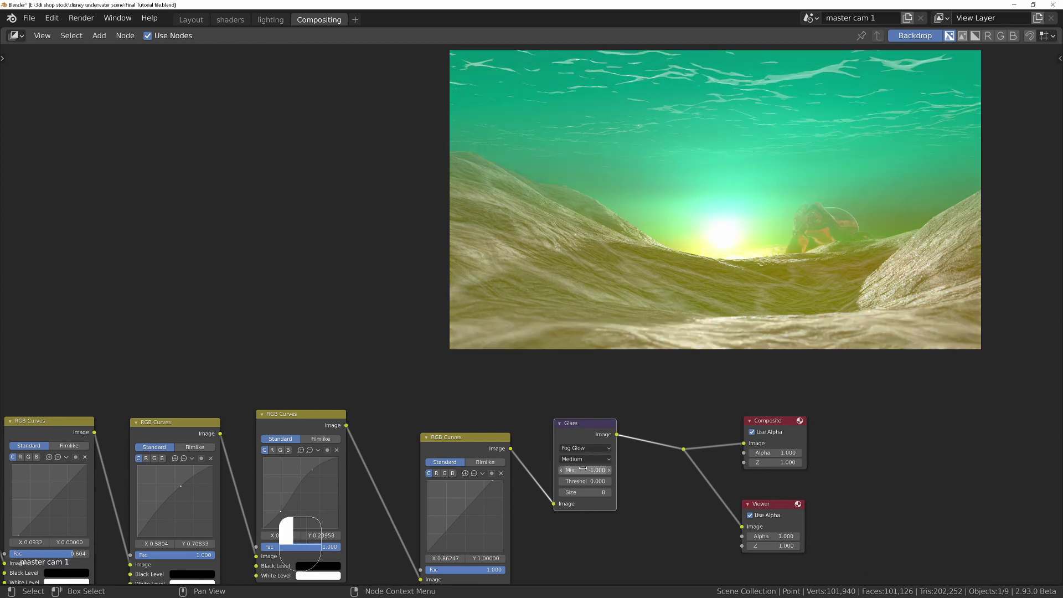
key(KP_Enter)
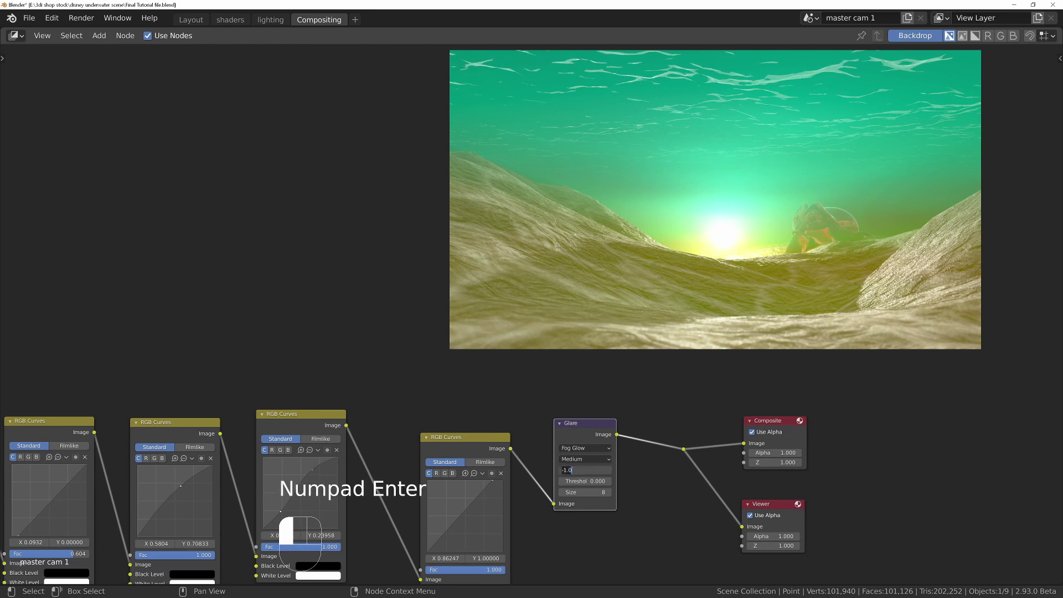
text(1)
key(KP_Enter)
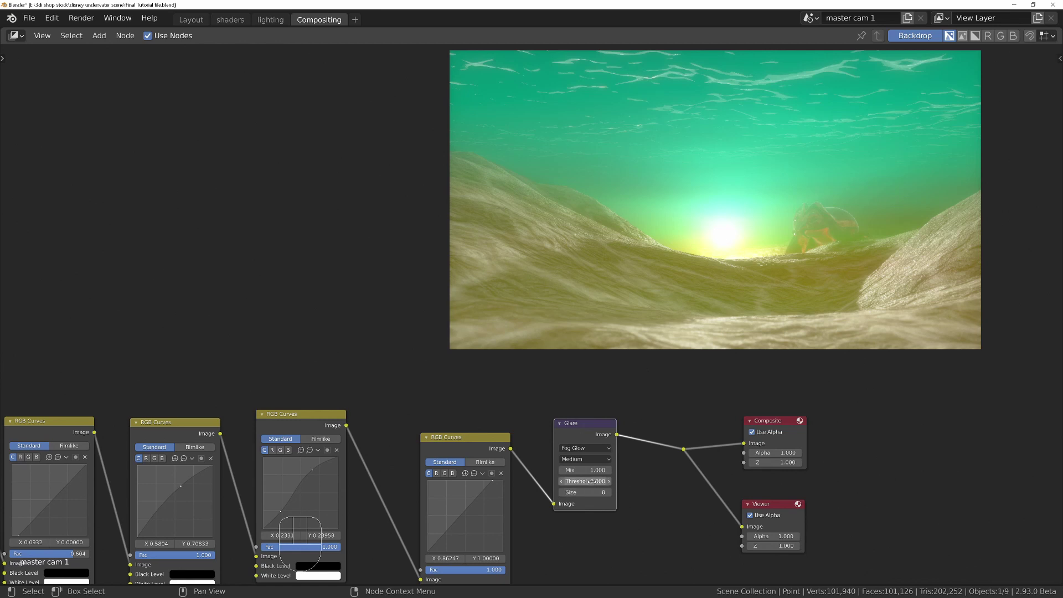
drag(591, 480, 582, 481)
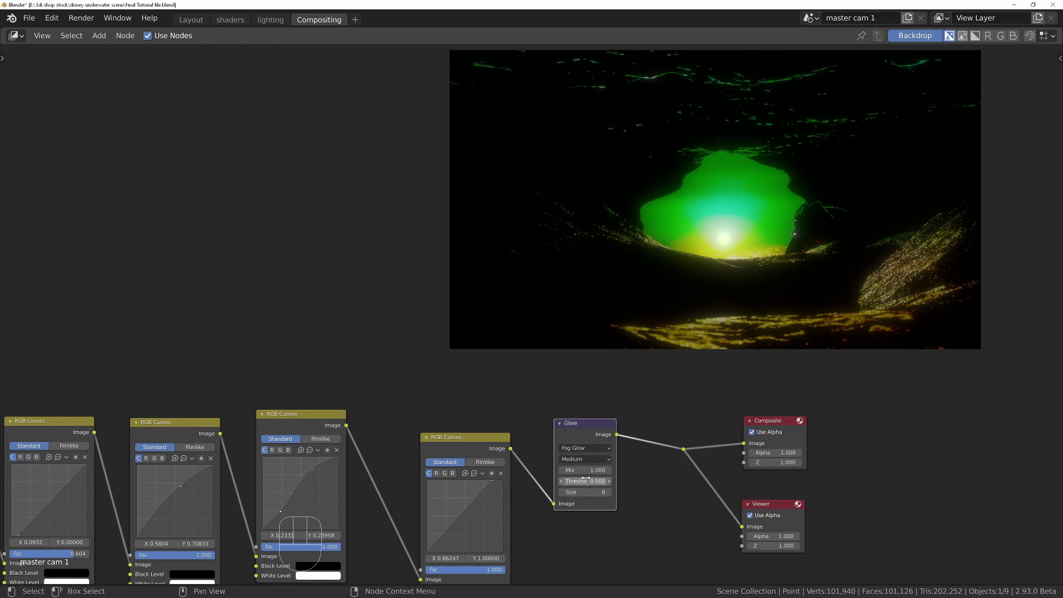
- Set the Glare node's Mix to -0.8
click(585, 469)
text(1.0)
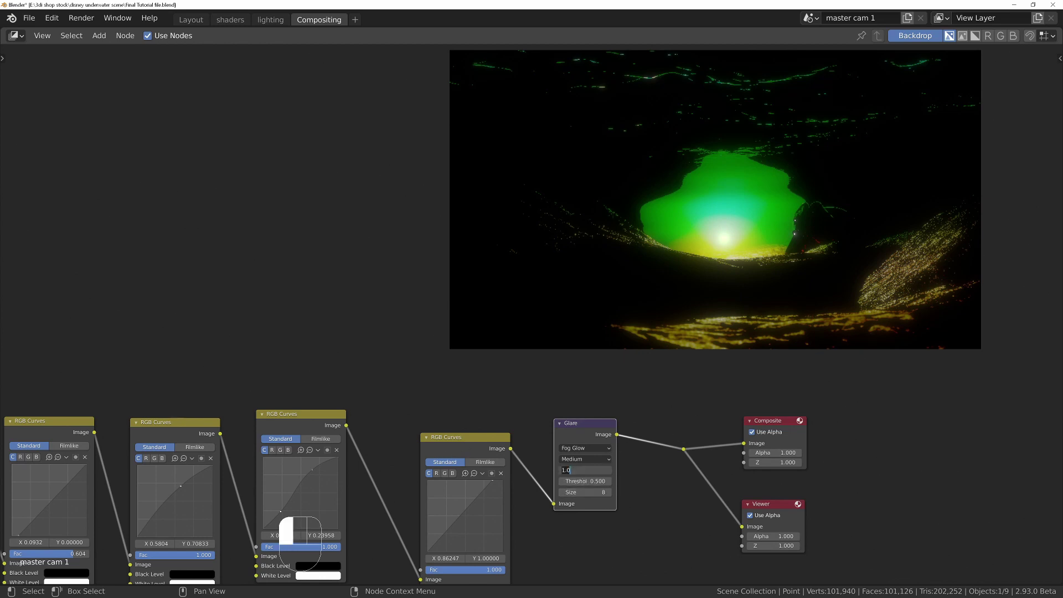
key(BackSpace)
key(BackSpace)
key(BackSpace)
text(-0.8)
key(Return)
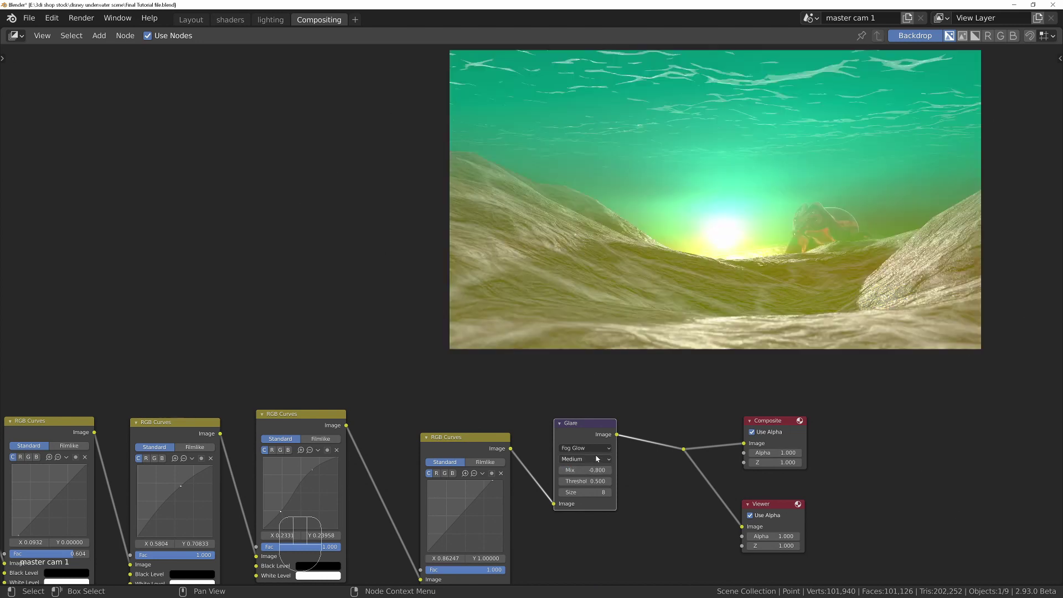
- Re-enter the Glare Threshold as 0.500
click(585, 481)
text(0.5)
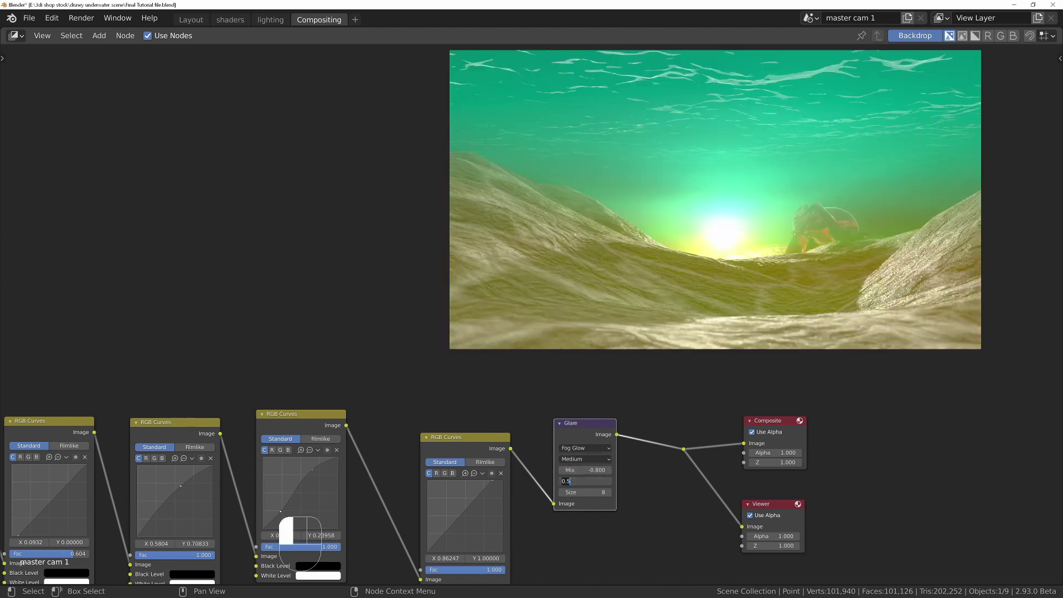
key(Return)
key(KP_Enter)
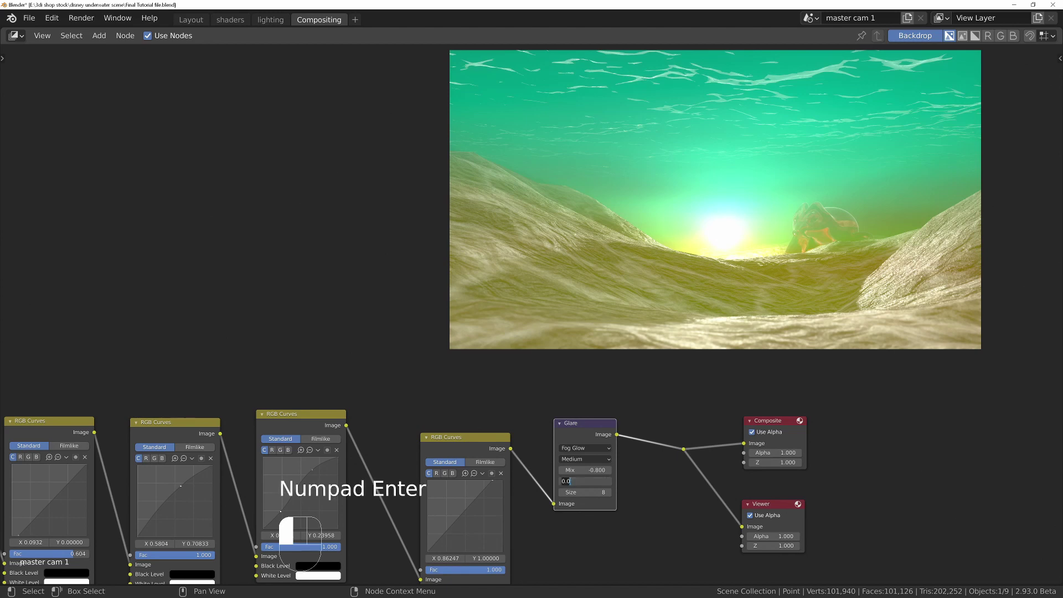
key(KP_Enter)
key(KP_Enter)
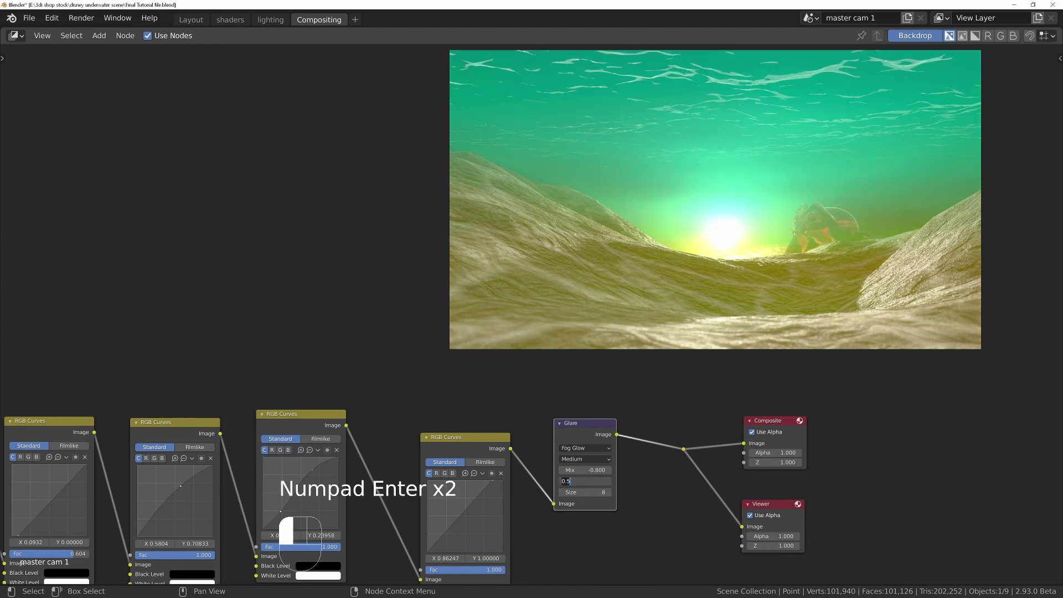
key(KP_Enter)
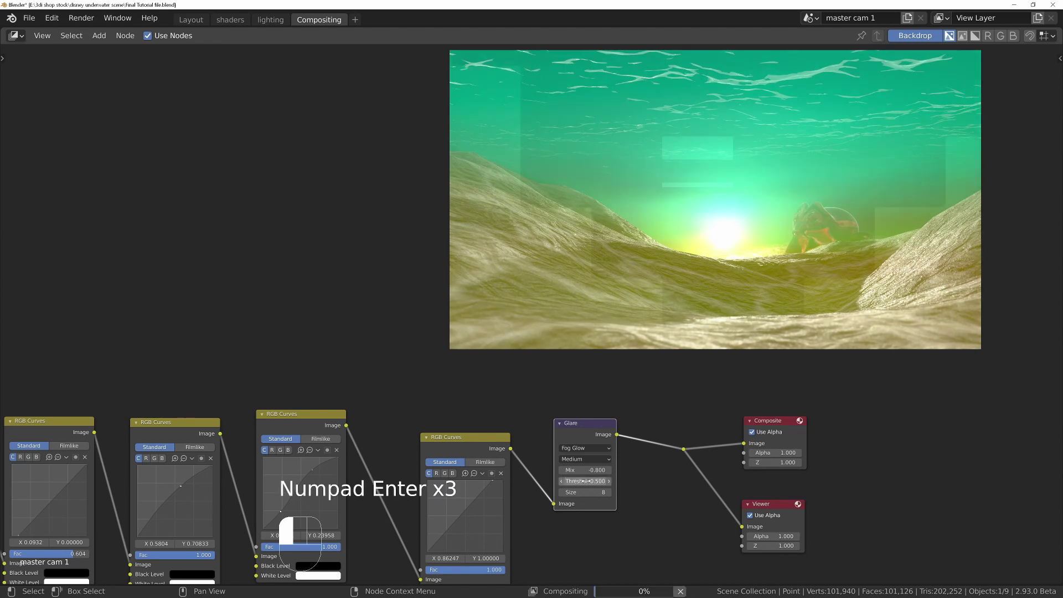
key(KP_Enter)
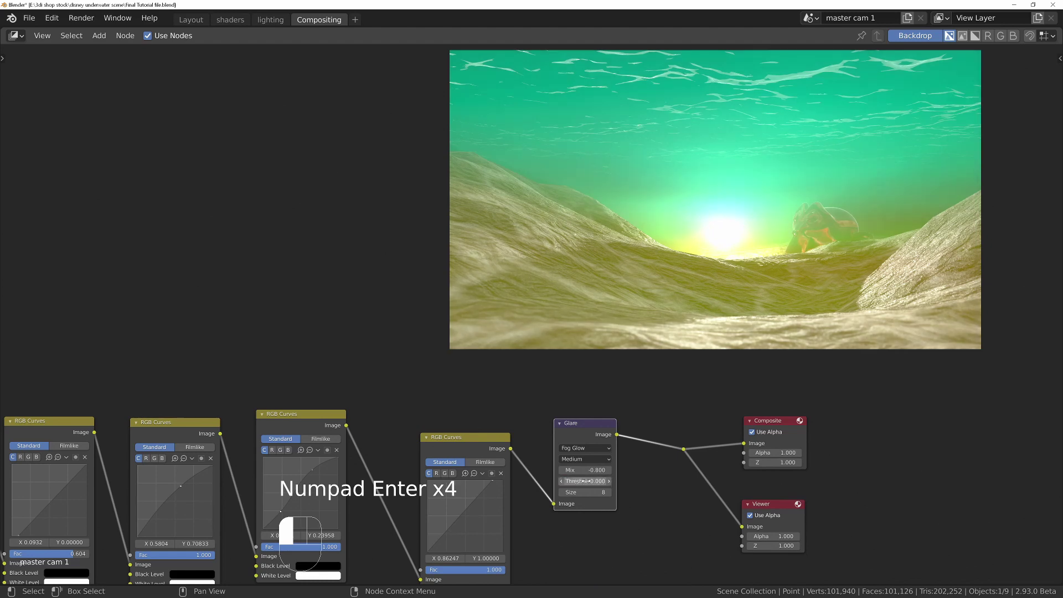
key(KP_Enter)
key(BackSpace)
text(5)
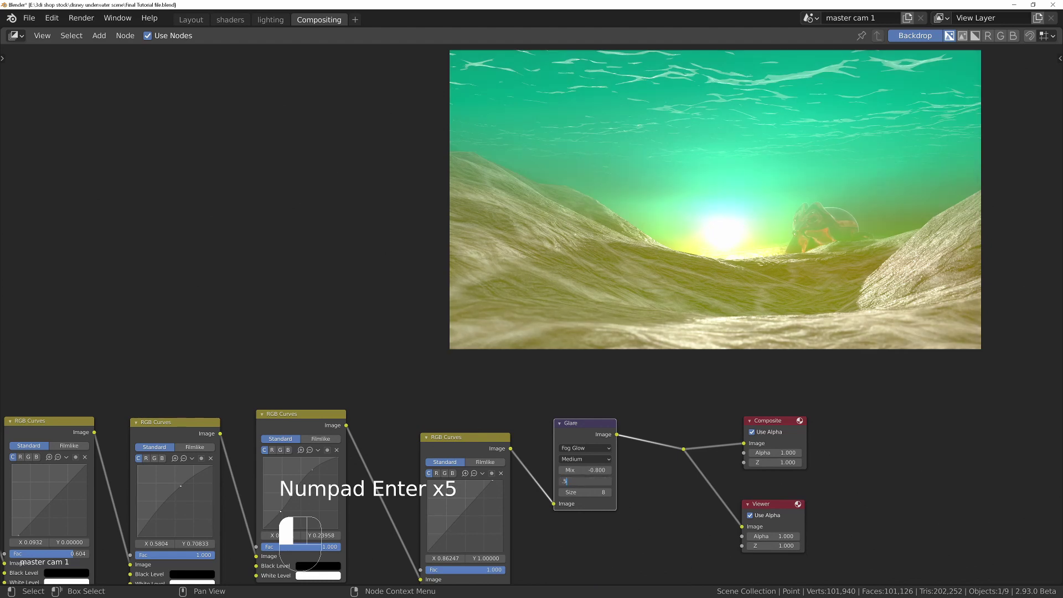
key(Return)
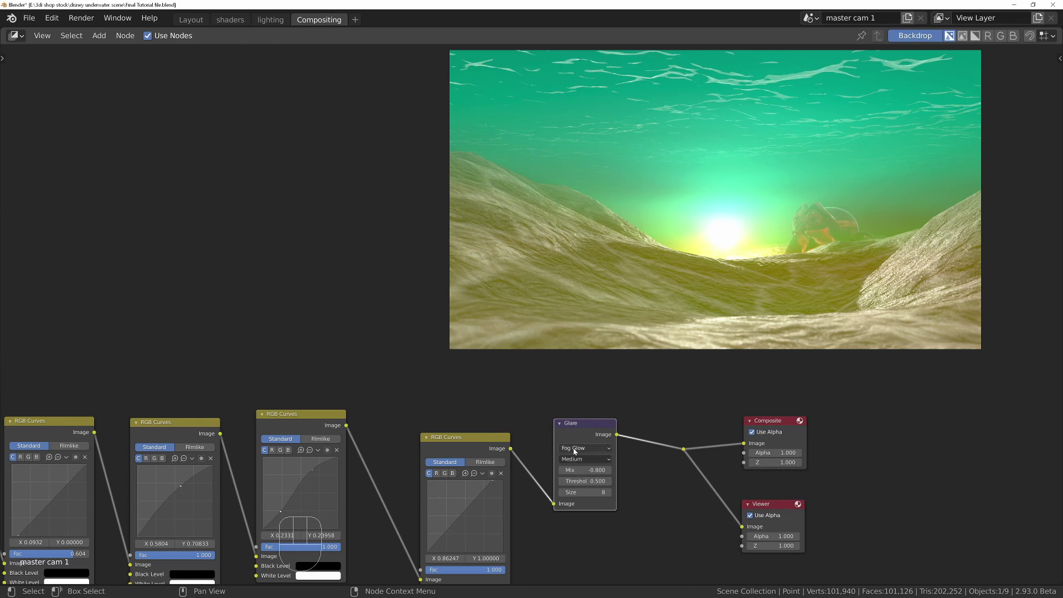
- Move the Composite and Viewer output nodes further right to make room
middle_drag(620, 419, 535, 412)
scroll(571, 425, up, 1)
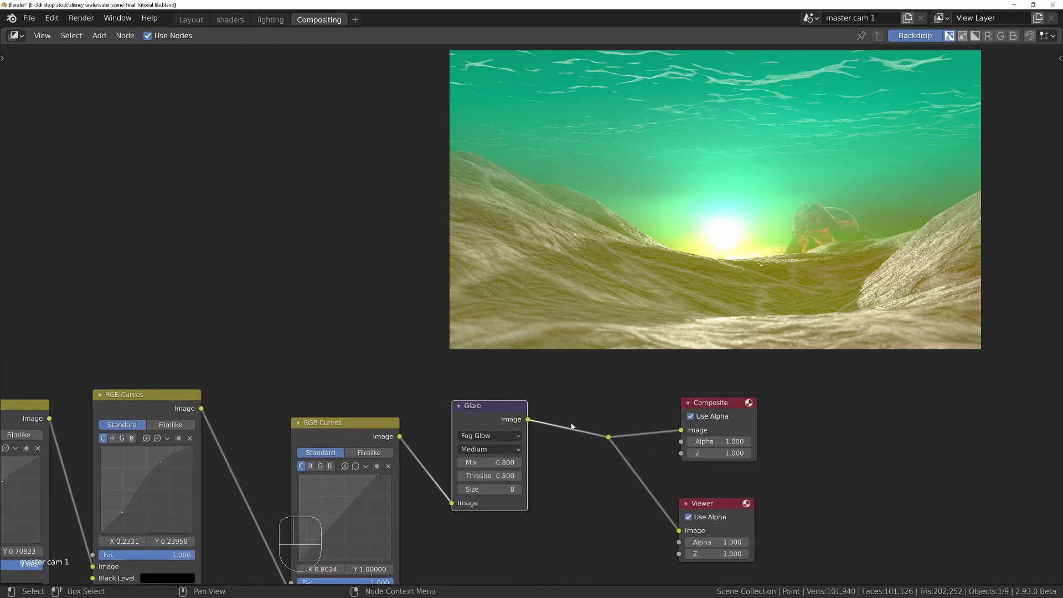
drag(559, 389, 803, 532)
key(g)
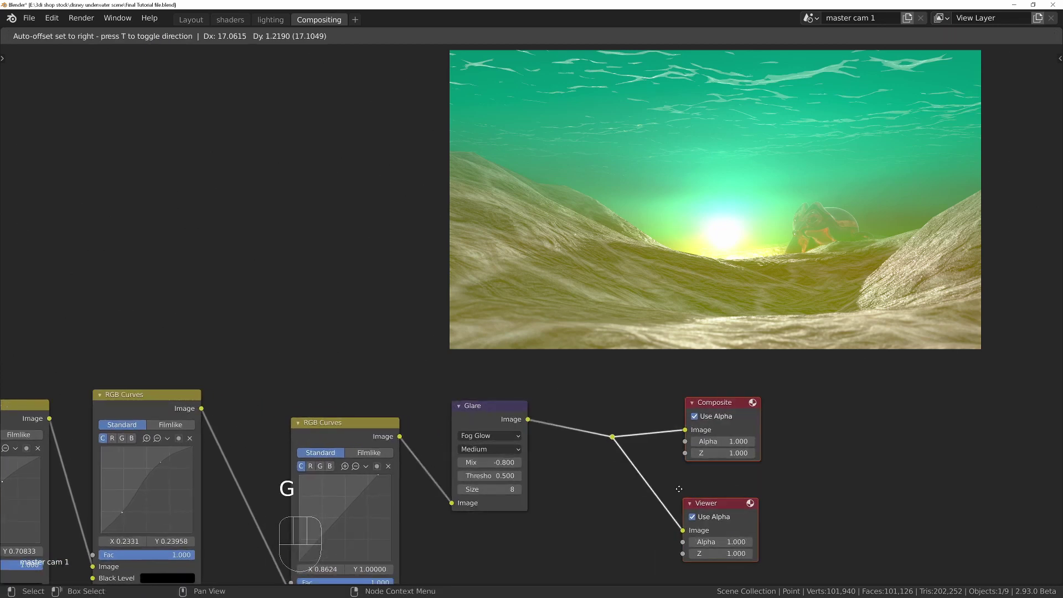
click(909, 479)
click(728, 493)
- Add a Lens Distortion node on the link between Glare and Composite
key(shift+a)
click(672, 448)
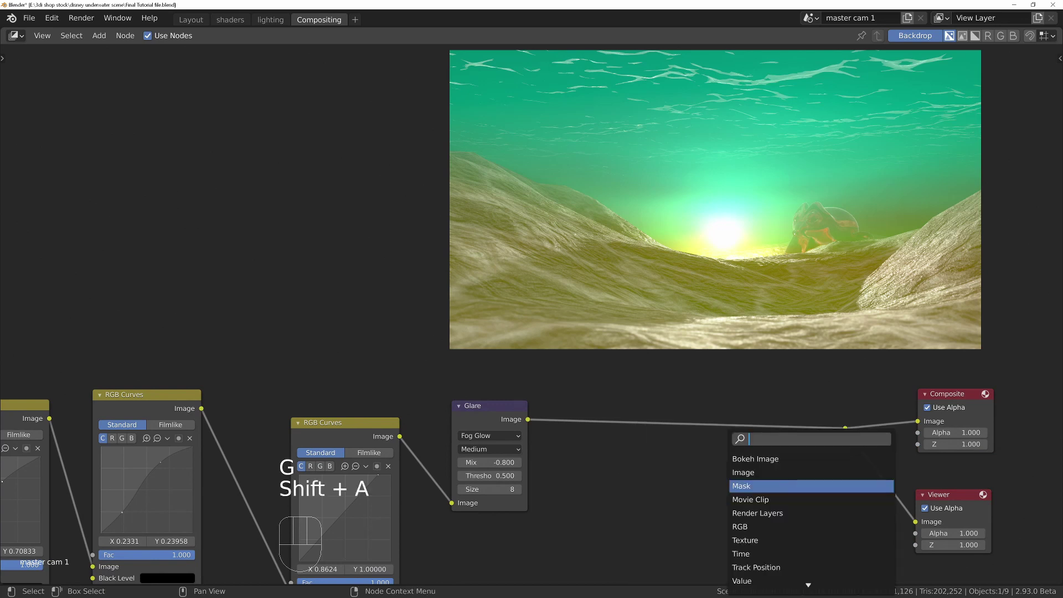
text(lens)
key(Return)
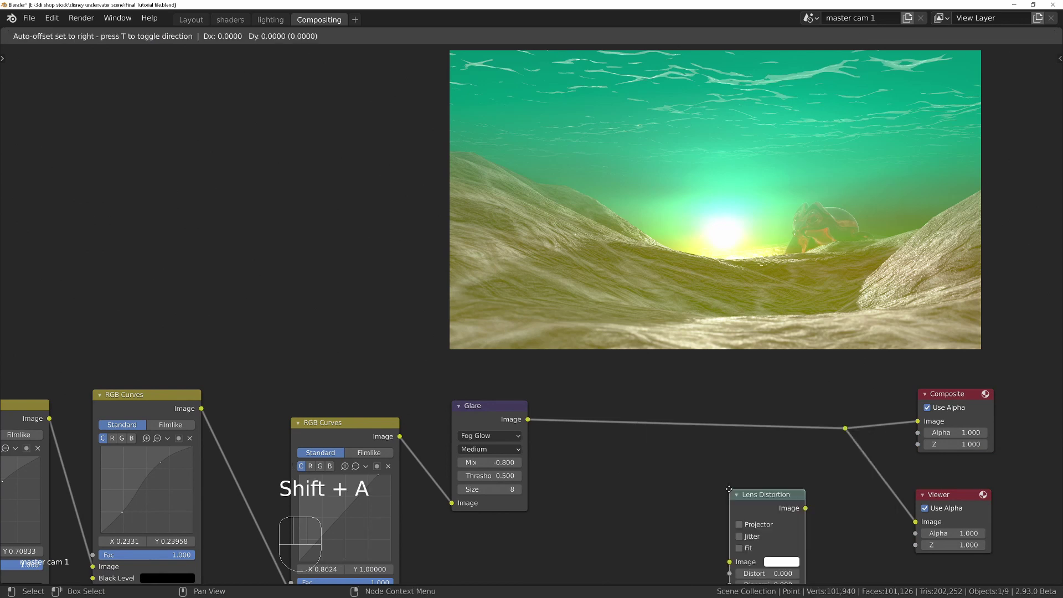
click(643, 392)
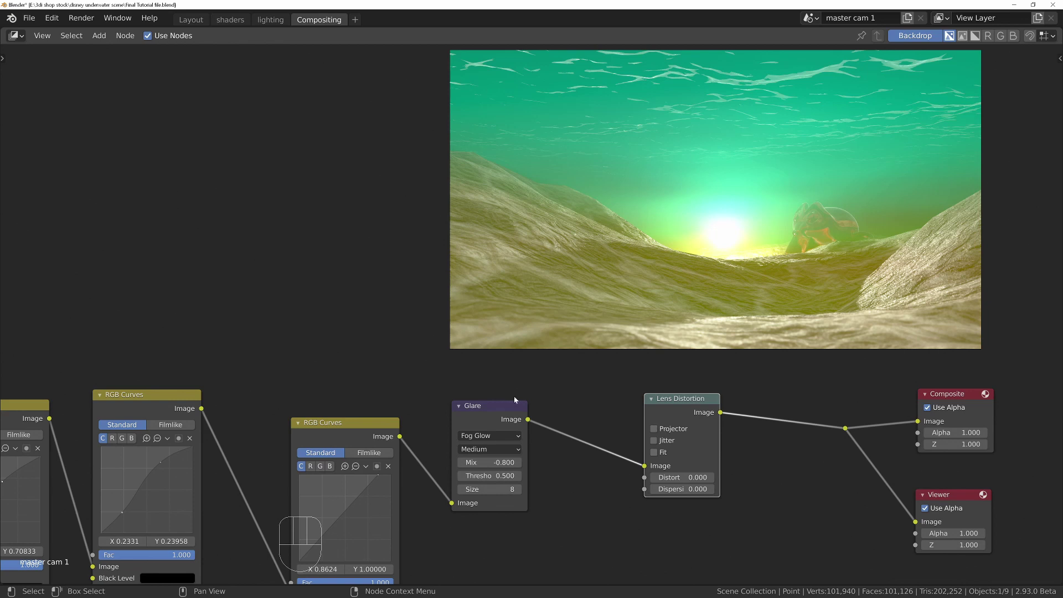
- Try Lens Distortion dispersion values of 0.100 and 0.010
click(681, 489)
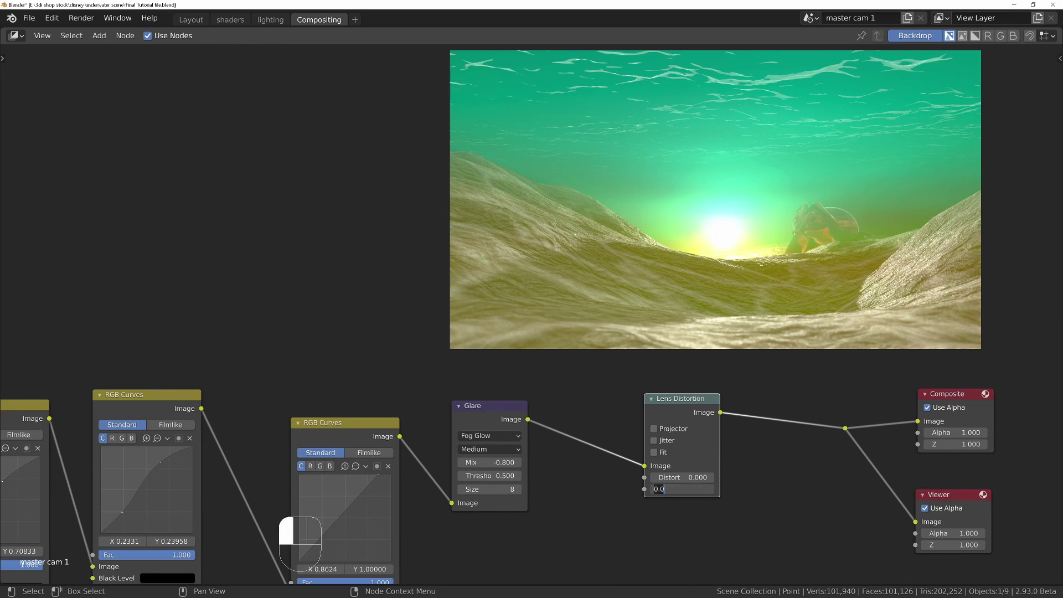
key(BackSpace)
text(.1)
key(Return)
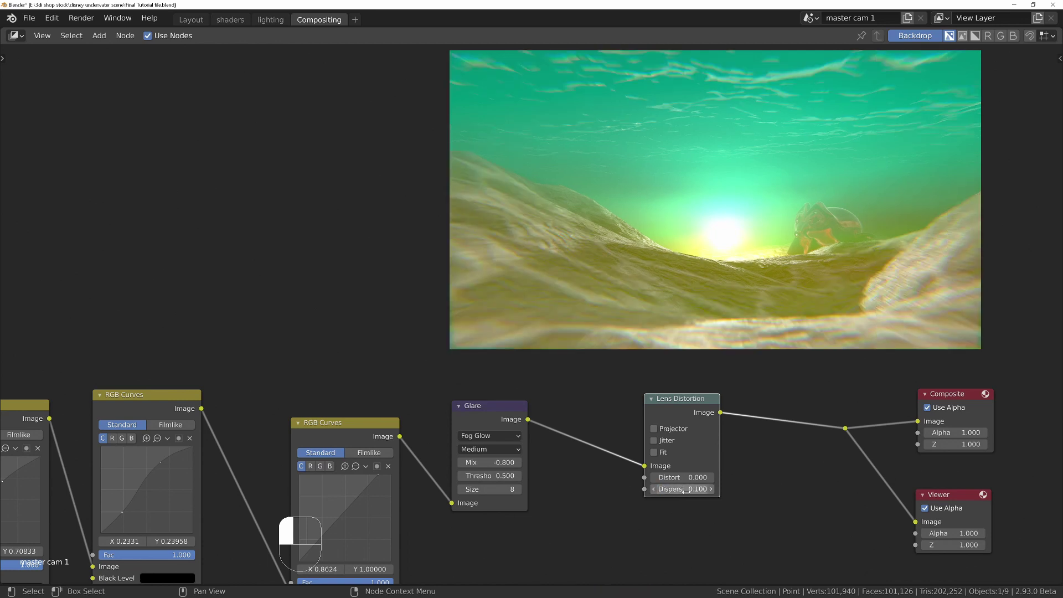
click(685, 488)
text(.01)
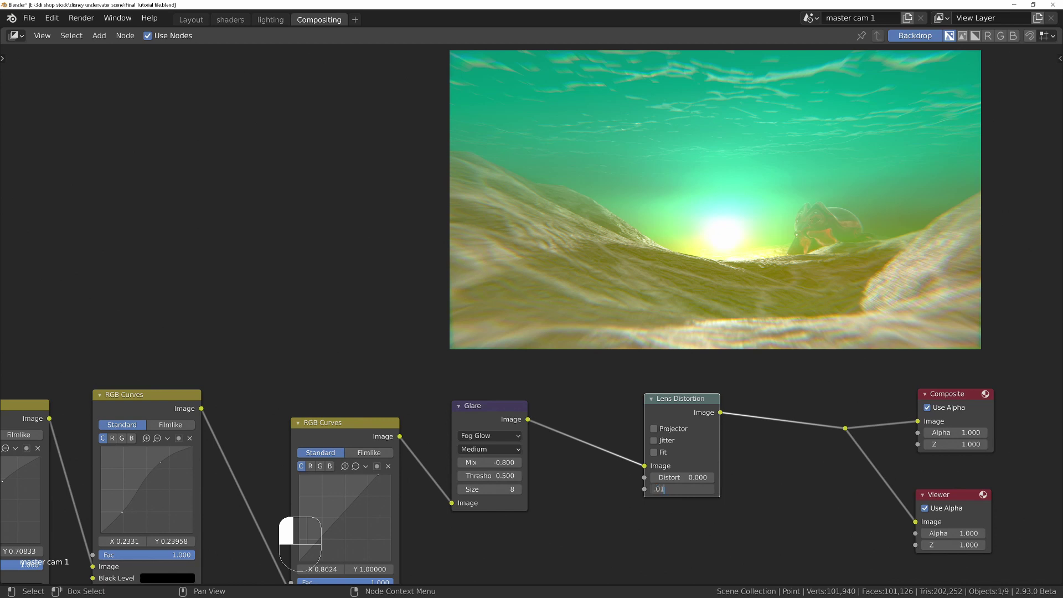
key(Return)
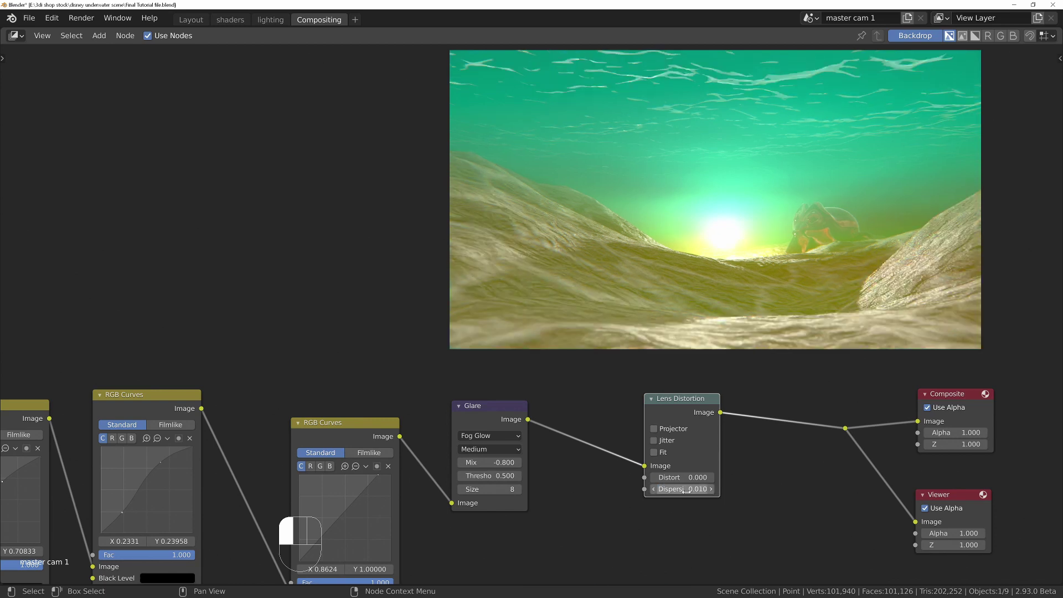
- Try a dispersion of 0.020, then settle on 0.050
key(KP_Enter)
text(.02)
key(KP_Enter)
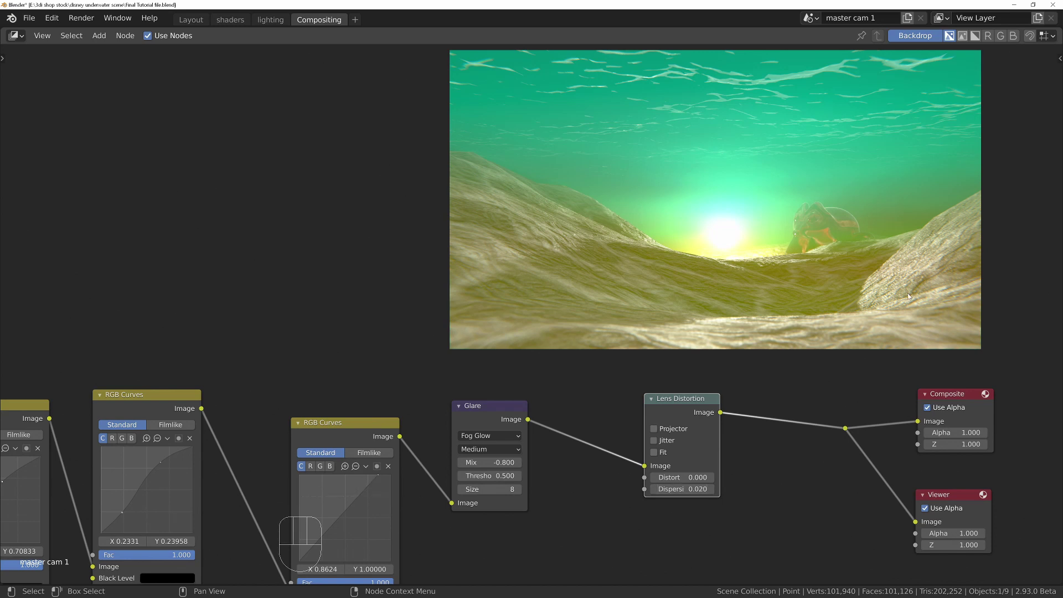
click(686, 489)
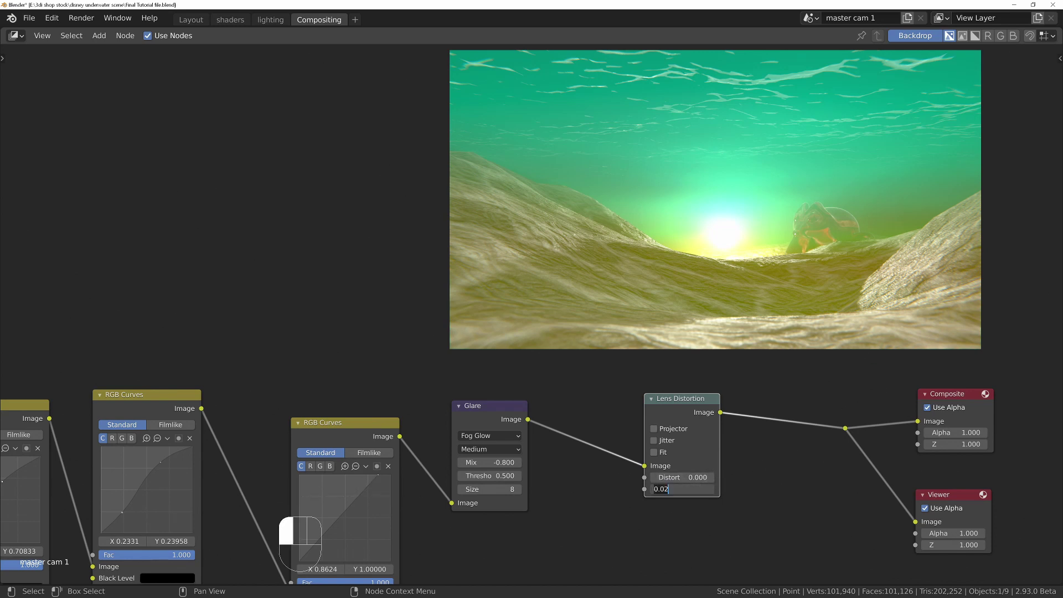
text(0.05)
key(Return)
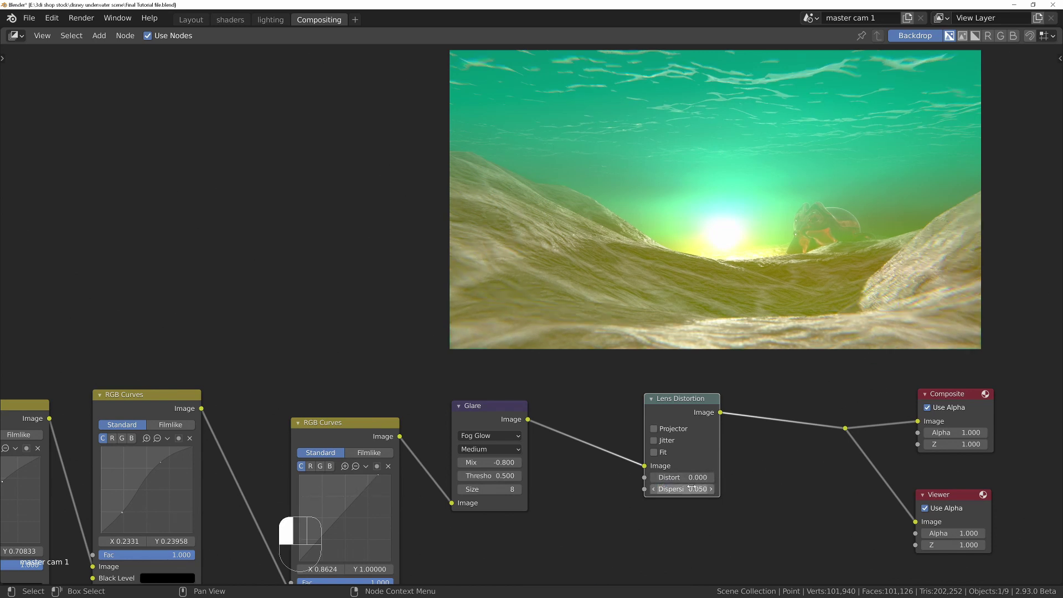
key(KP_Enter)
key(KP_Enter)
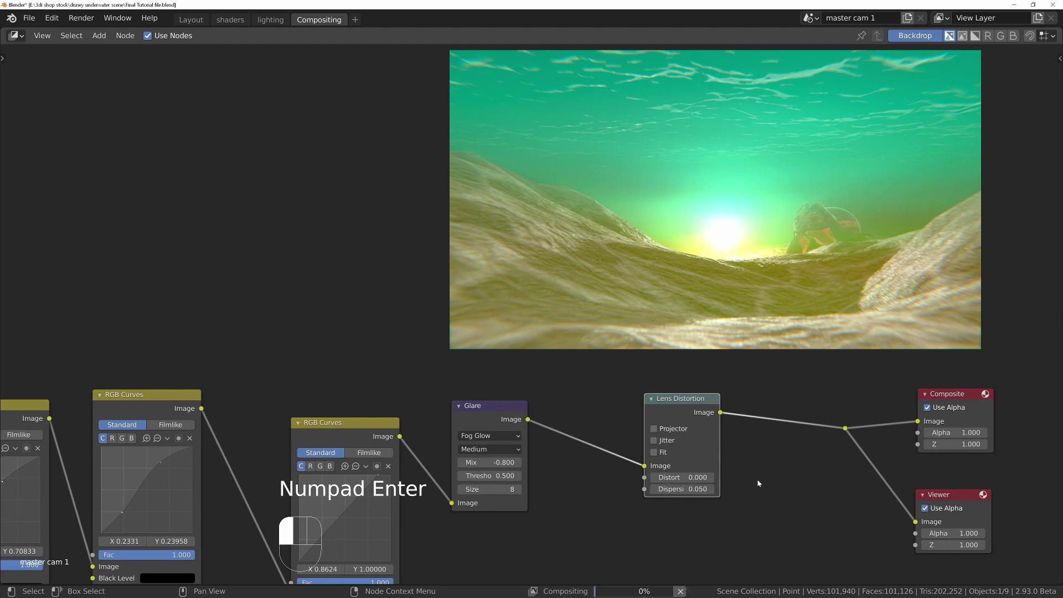
- Zoom out over the node tree and render the animation with Ctrl+F12
scroll(648, 464, down, 4)
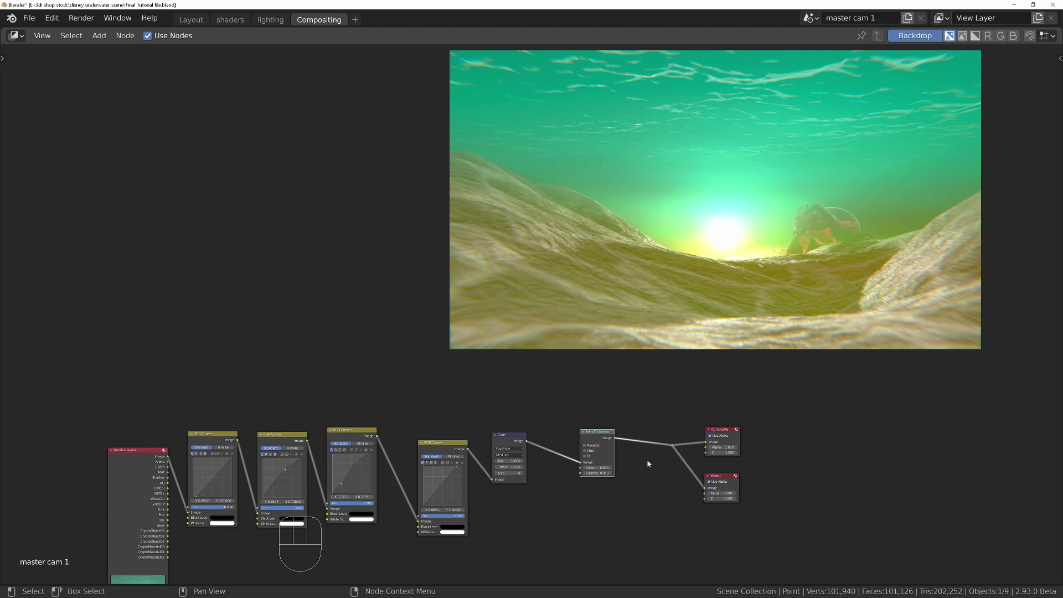
key(ctrl+F12)
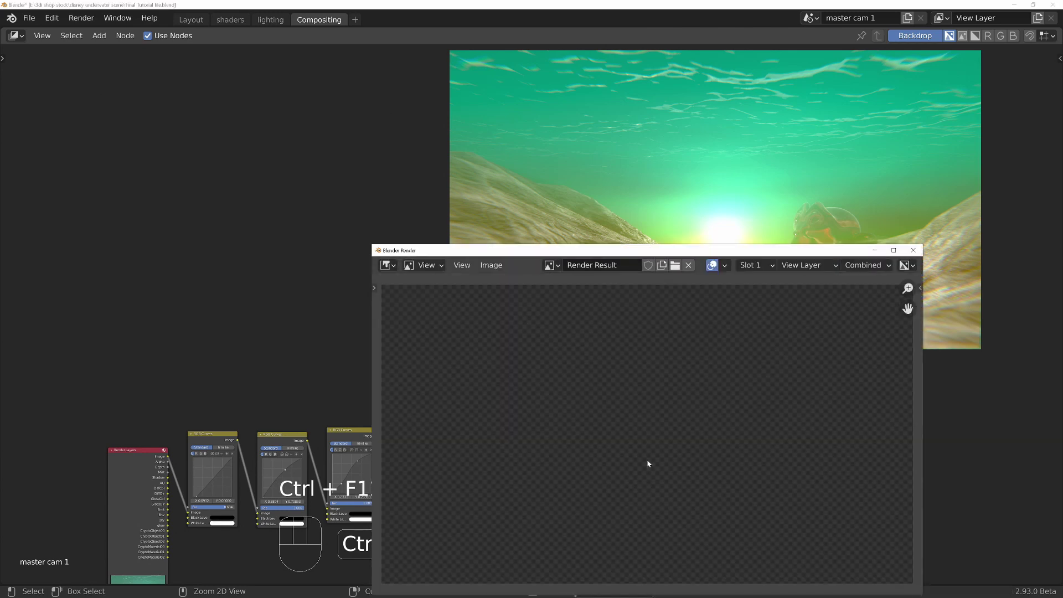